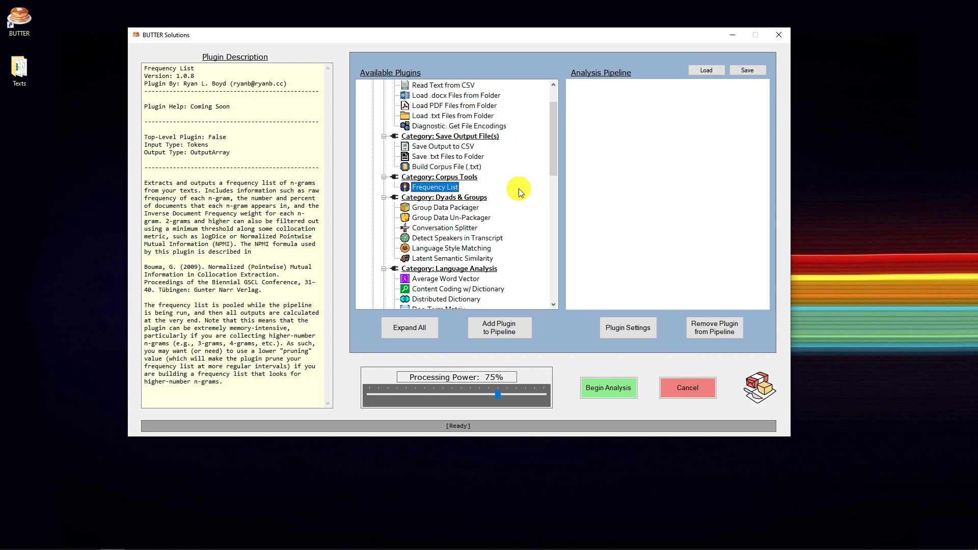
- Highlight the term "n-grams" in the Frequency List plugin's description, and reselect that plugin
drag(289, 183, 313, 178)
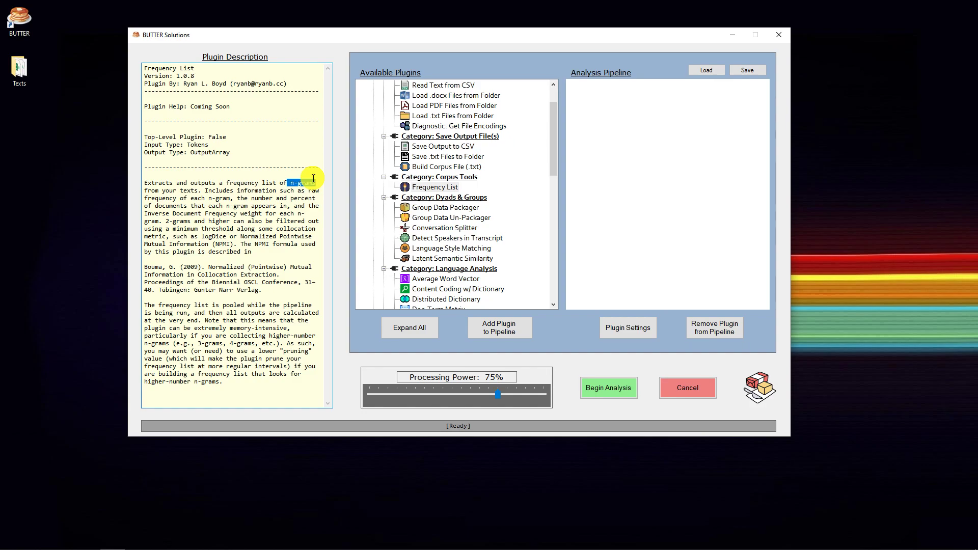
click(423, 187)
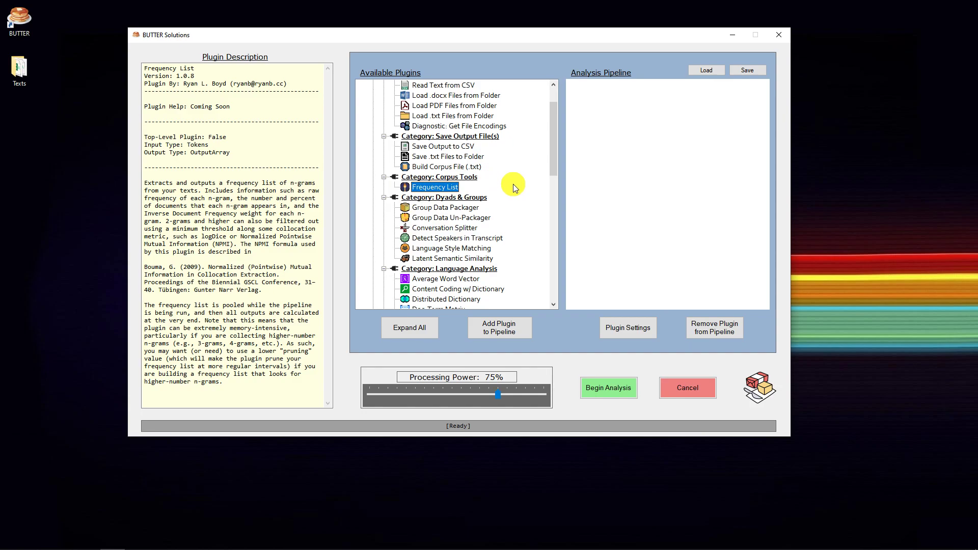
- Switch to File Explorer and open one of the TED talk transcripts from the en folder in Notepad++
drag(977, 138, 513, 81)
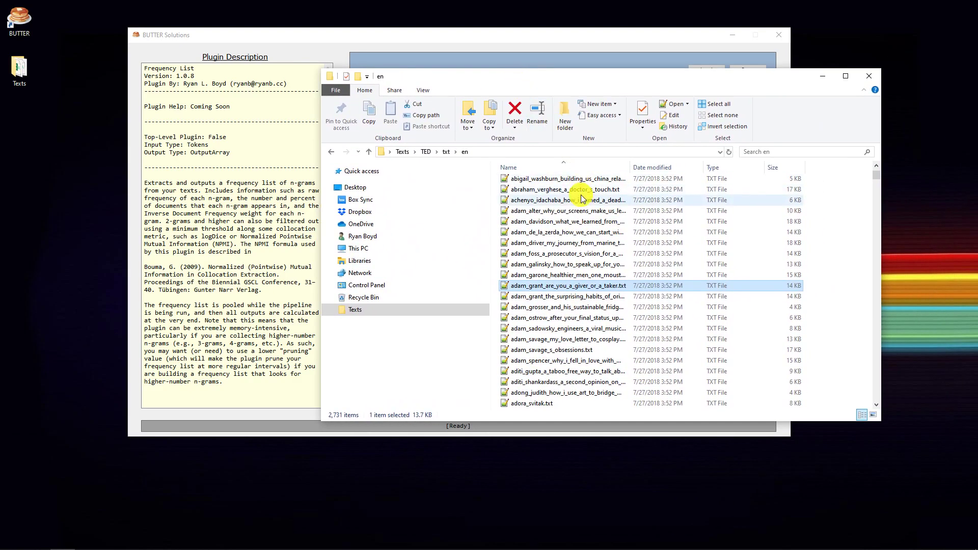
scroll(561, 191, up, 5)
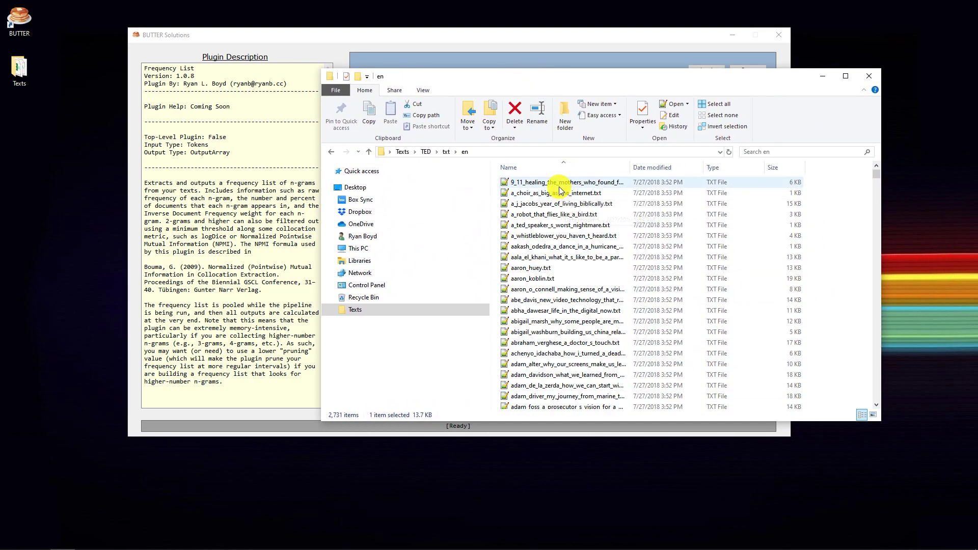
click(561, 279)
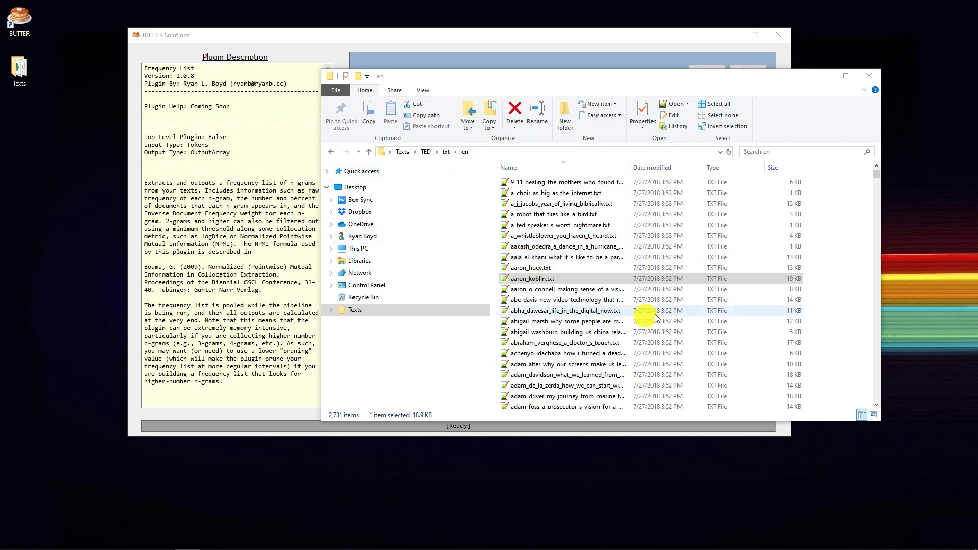
scroll(586, 229, down, 7)
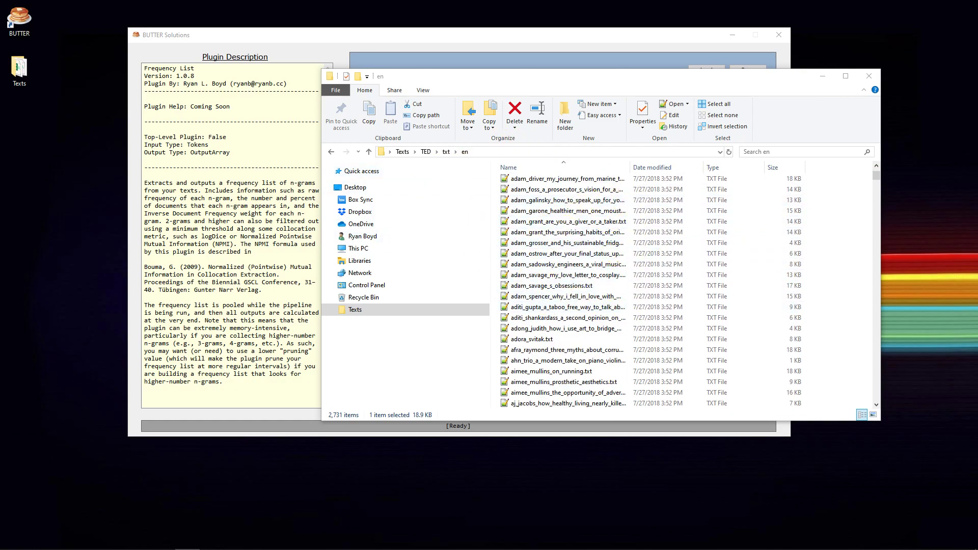
drag(977, 112, 456, 82)
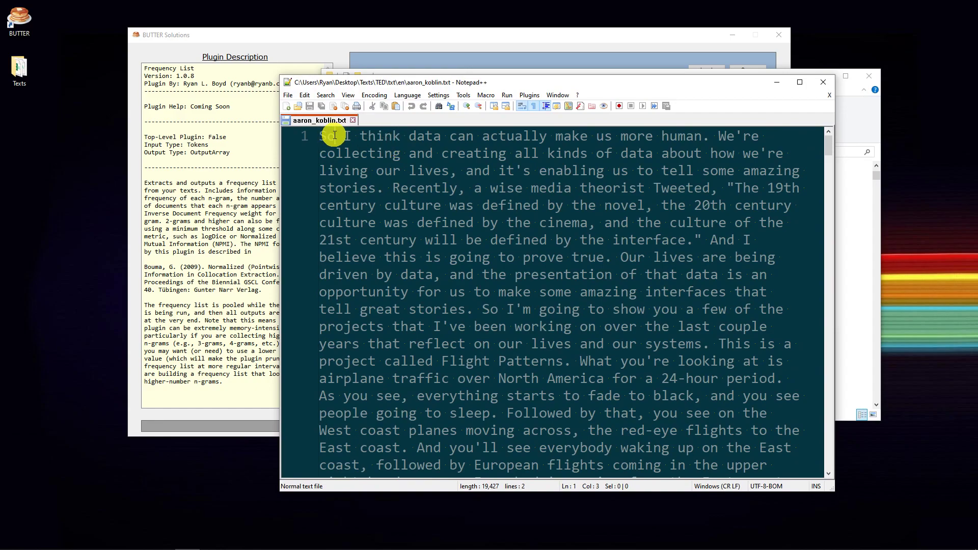
- Examine the transcript for one-word and two-word sequences, highlighting "So" and "So I" at its beginning
drag(334, 135, 320, 135)
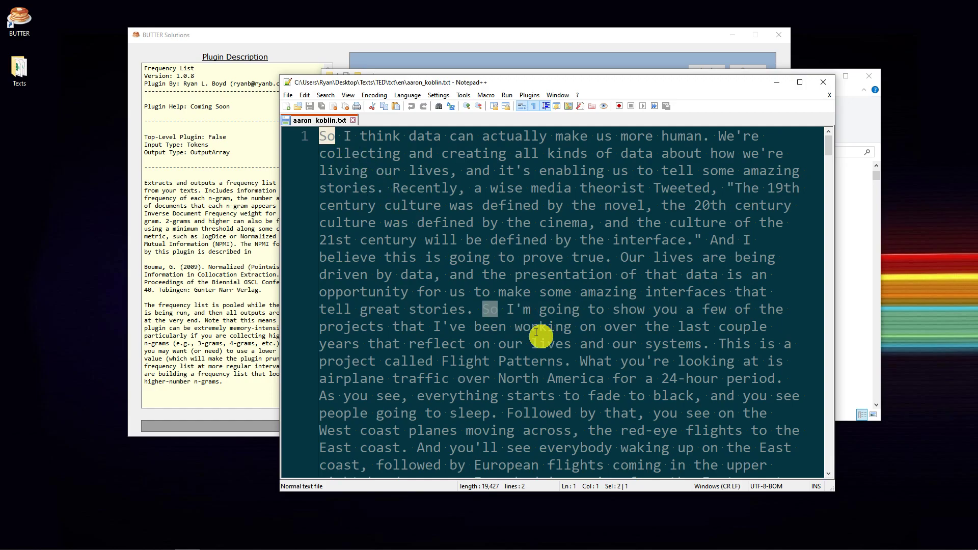
scroll(539, 326, down, 8)
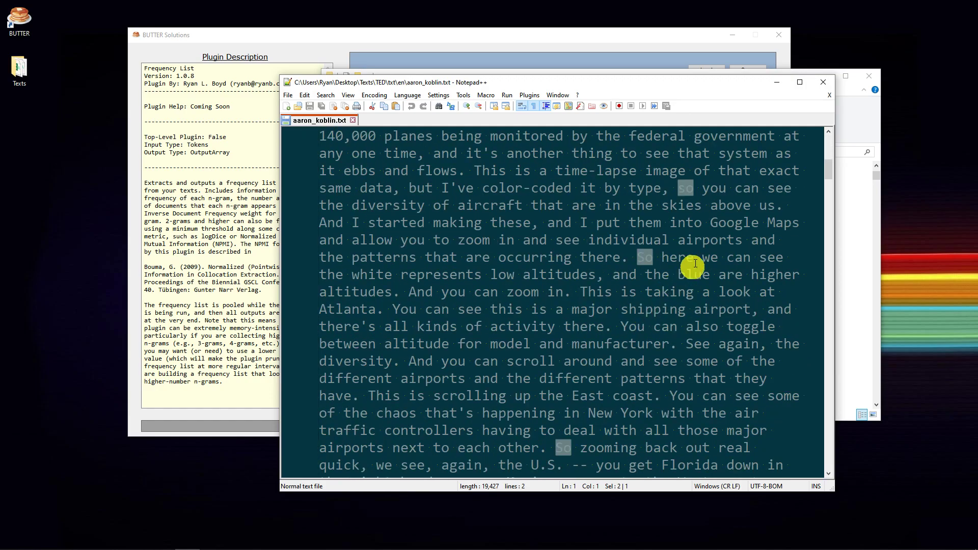
scroll(640, 262, down, 2)
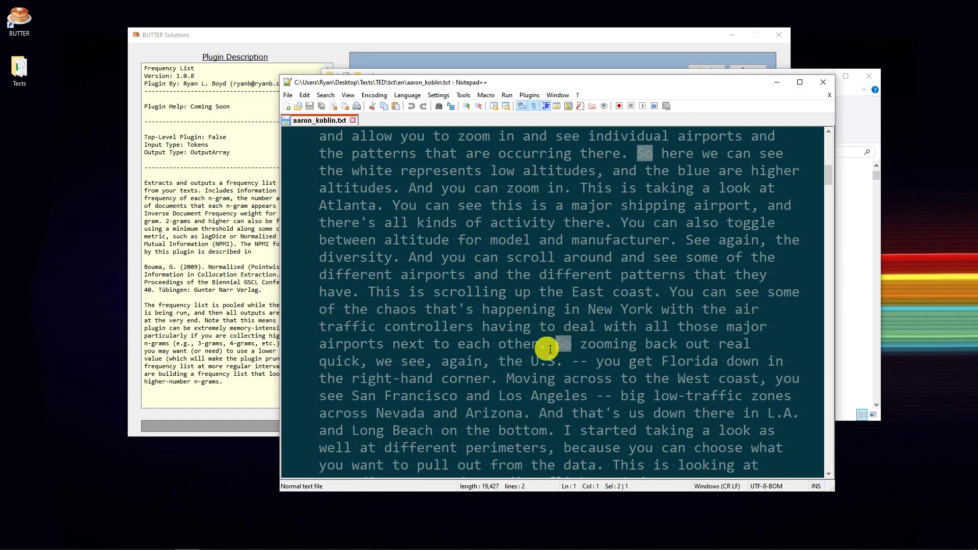
scroll(597, 360, up, 5)
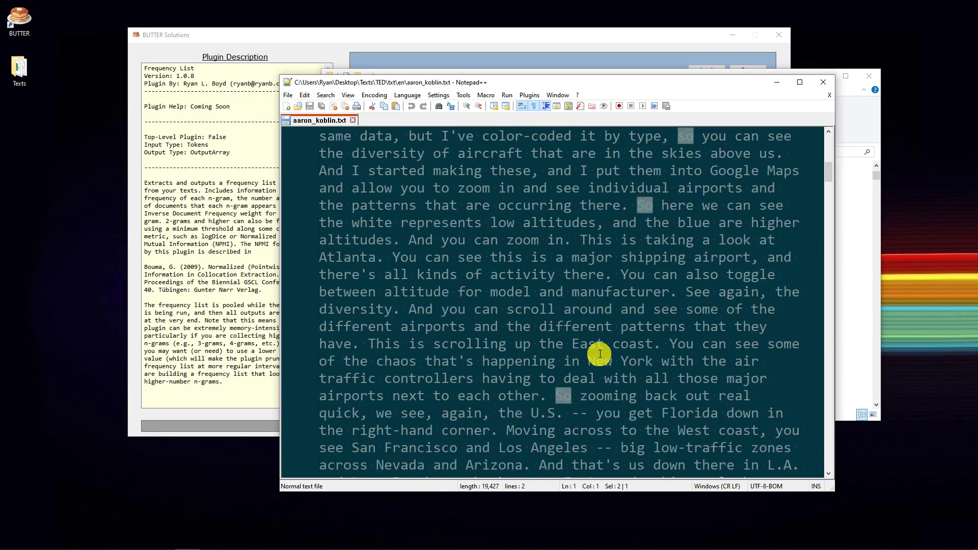
scroll(606, 333, up, 5)
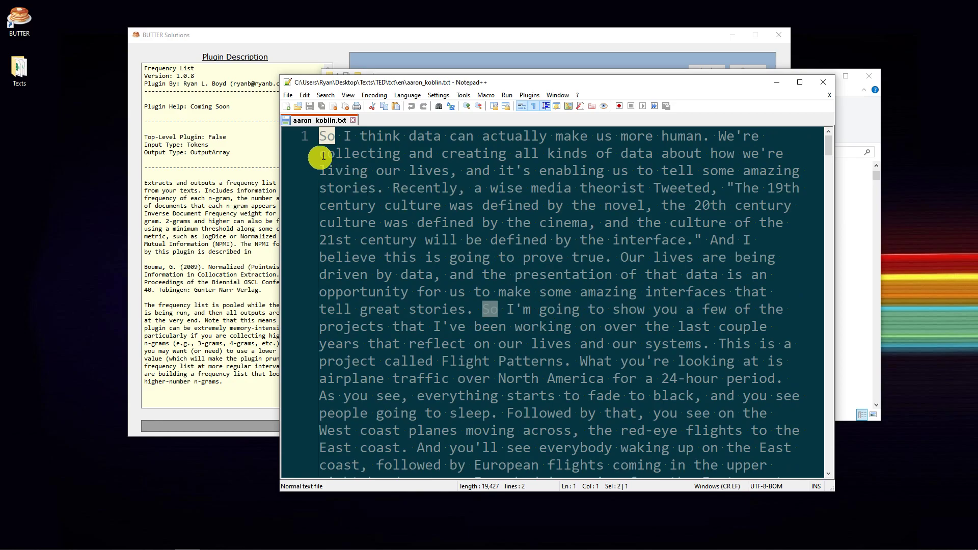
drag(353, 139, 319, 138)
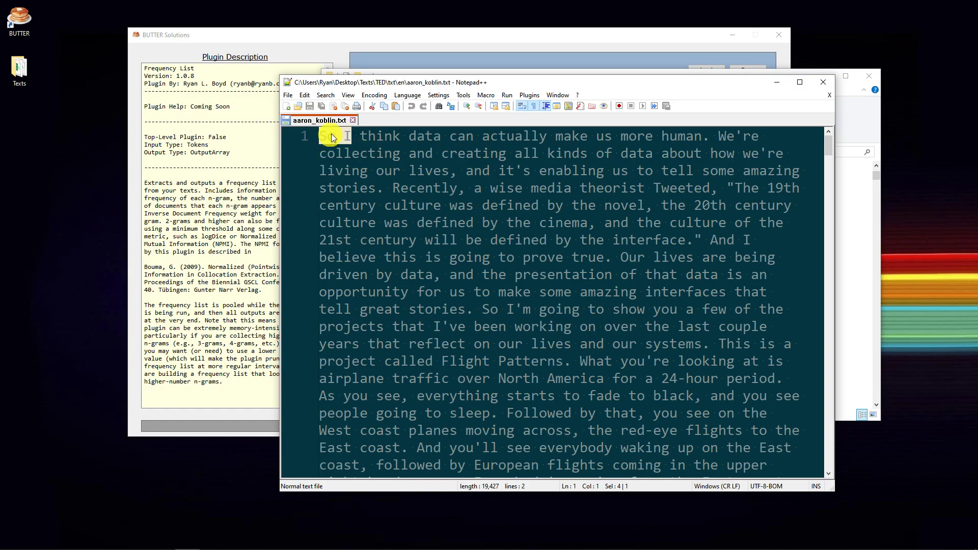
scroll(478, 229, down, 6)
scroll(477, 229, down, 16)
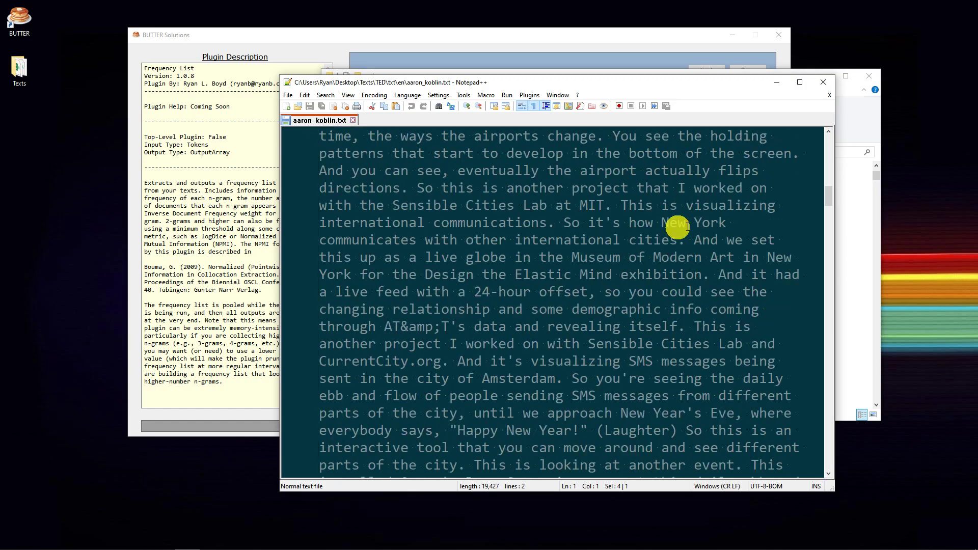
- Highlight successive three-word sequences at the transcript's start: "So I think", "I think data" and "think data can"
drag(828, 214, 833, 131)
click(396, 134)
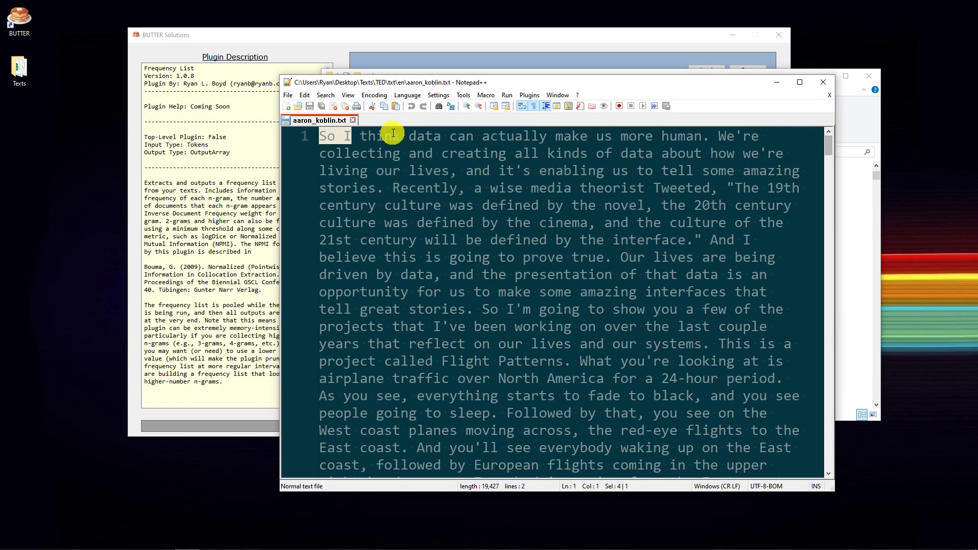
drag(396, 134, 291, 133)
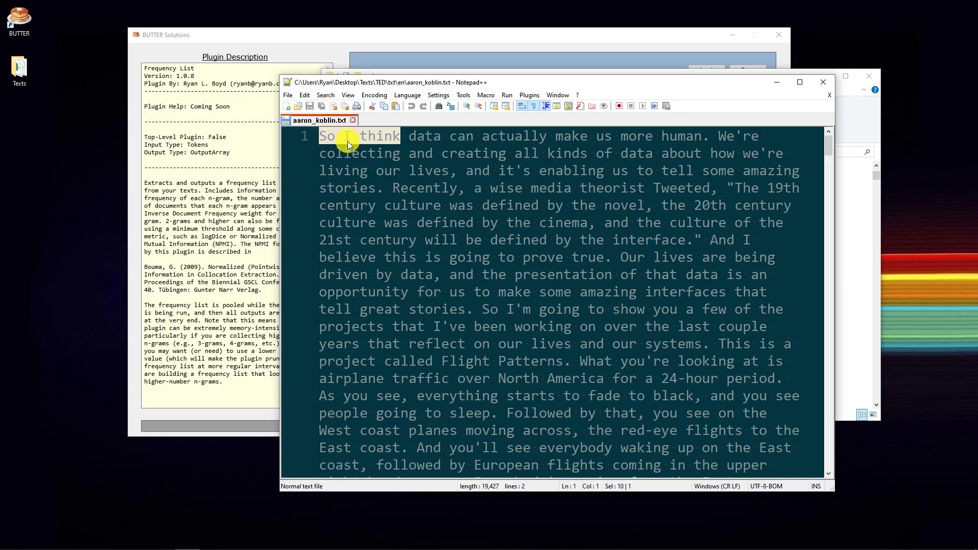
click(379, 136)
drag(342, 136, 439, 136)
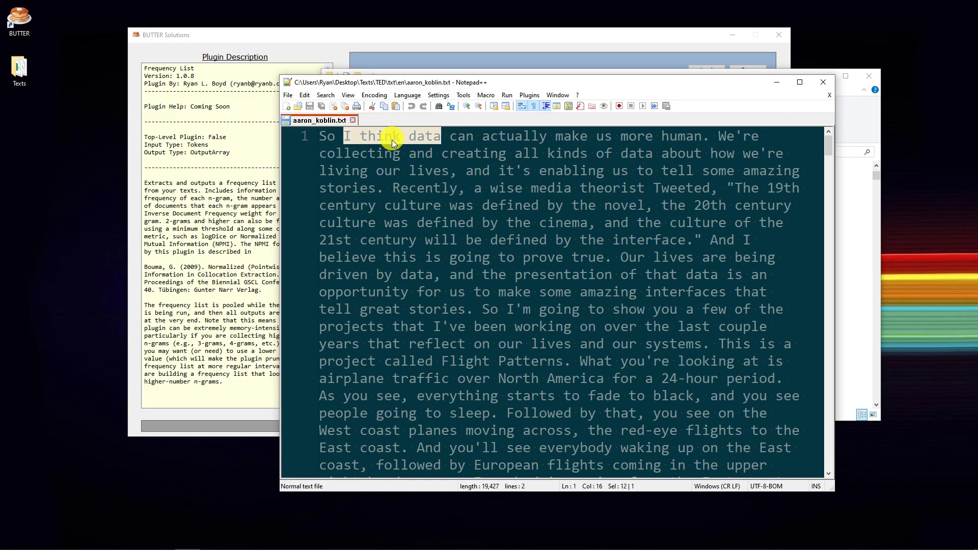
drag(360, 136, 474, 137)
click(507, 205)
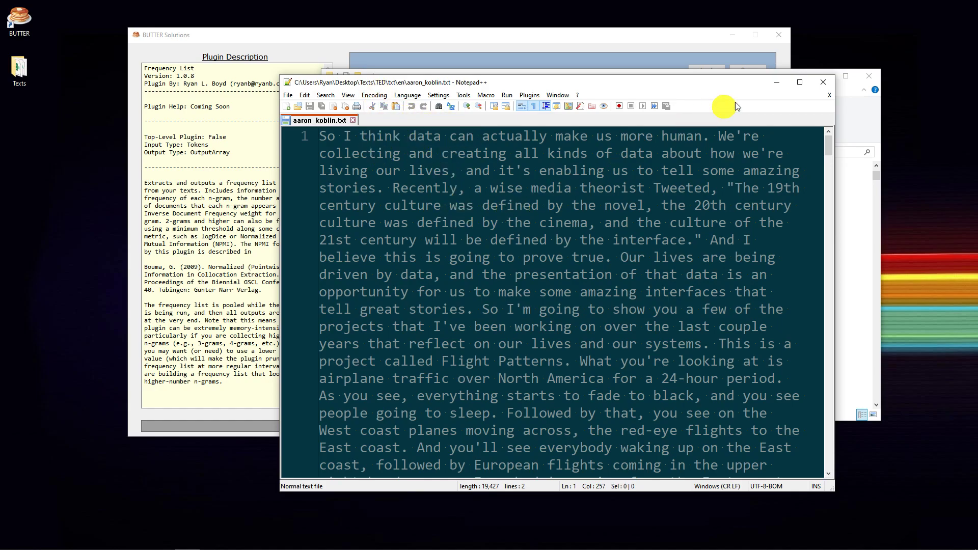
- Close the transcript, return to BUTTER and highlight "Normalized Pointwise Mutual Information (NPMI)" in the Frequency List description
click(823, 85)
click(509, 51)
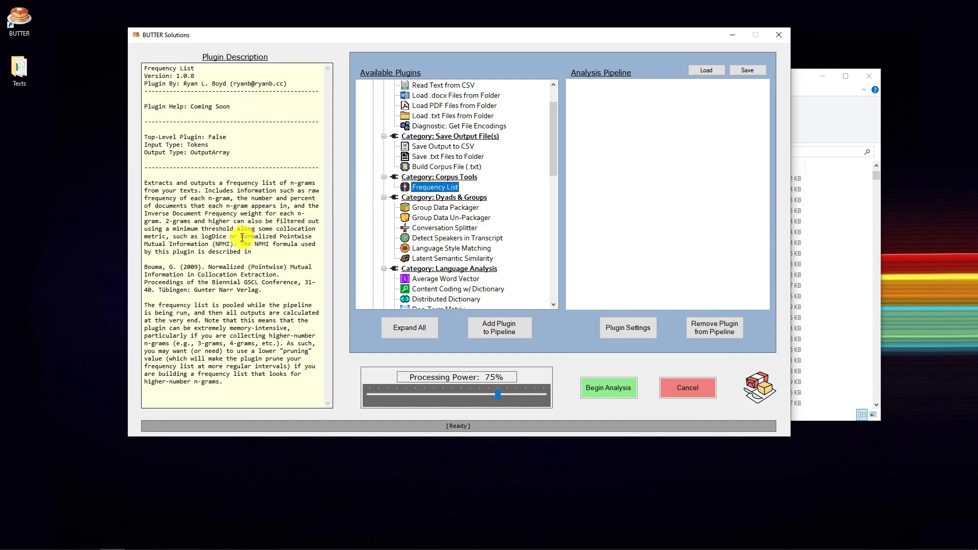
mouse_move(241, 237)
mouse_down()
mouse_move(246, 244)
mouse_move(234, 245)
mouse_up()
click(210, 235)
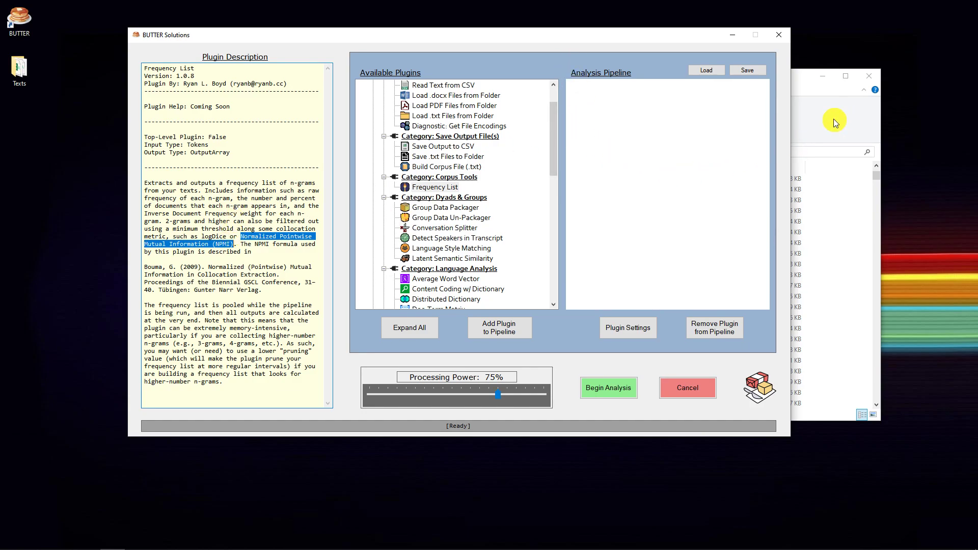
- Look through the TED transcript files in File Explorer, and move its window out of the way
click(805, 80)
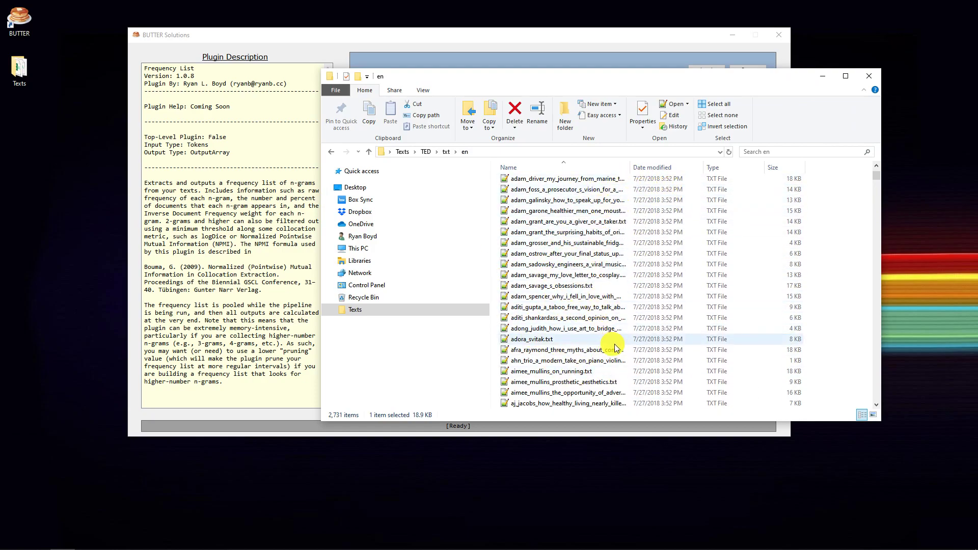
scroll(611, 218, down, 6)
drag(840, 115, 977, 117)
- Add the Load .txt Files from Folder plugin to the empty analysis pipeline
scroll(554, 130, up, 2)
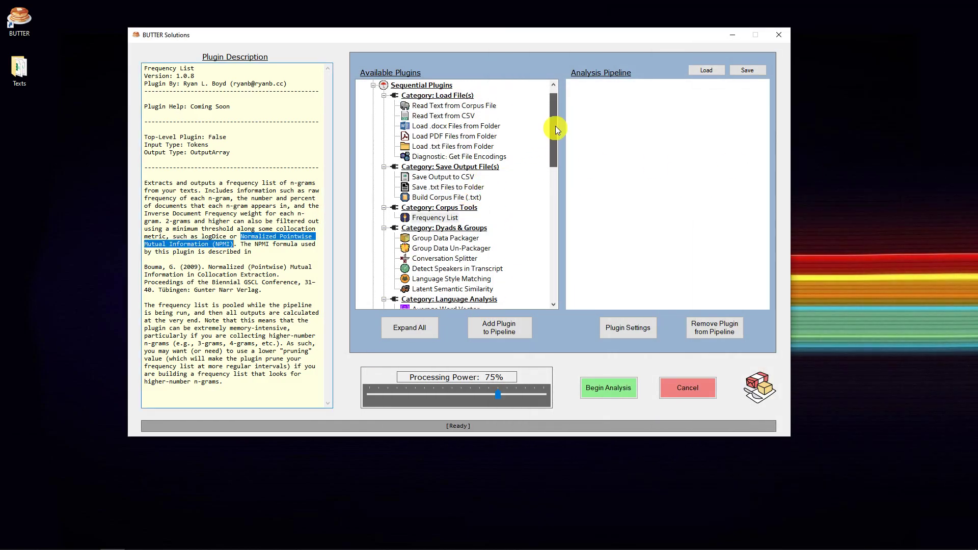
click(450, 159)
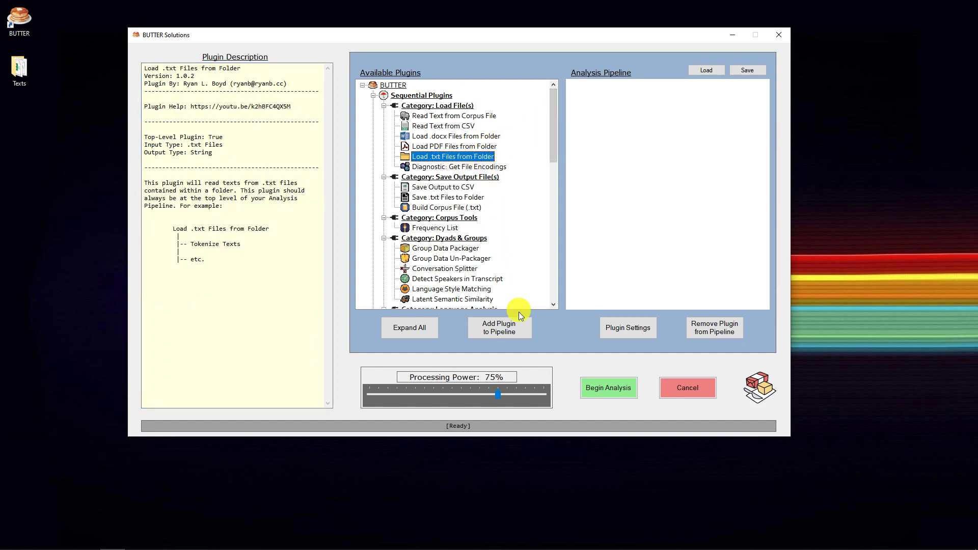
click(494, 327)
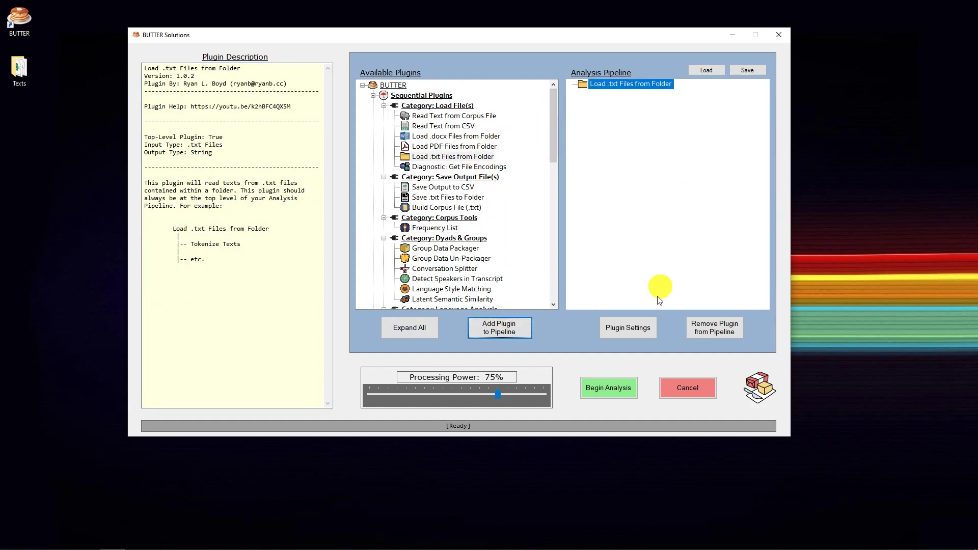
- Set the TED transcripts folder as the source in the Load .txt Files from Folder settings
click(637, 326)
click(378, 293)
double_click(428, 321)
double_click(441, 335)
double_click(474, 305)
click(469, 333)
click(506, 377)
click(507, 346)
- Add the Twitter-Aware Tokenizer beneath Load .txt Files from Folder in the pipeline
scroll(522, 204, down, 6)
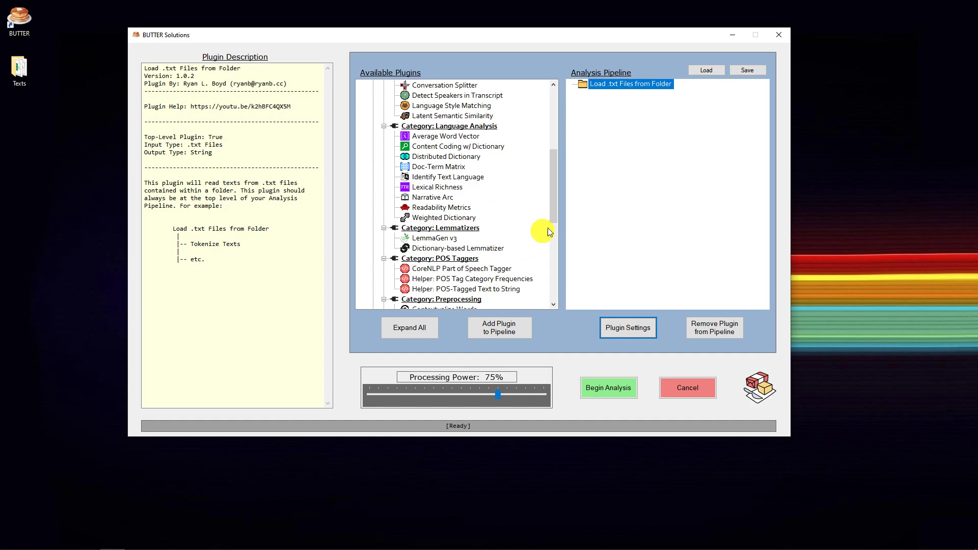
scroll(476, 198, down, 3)
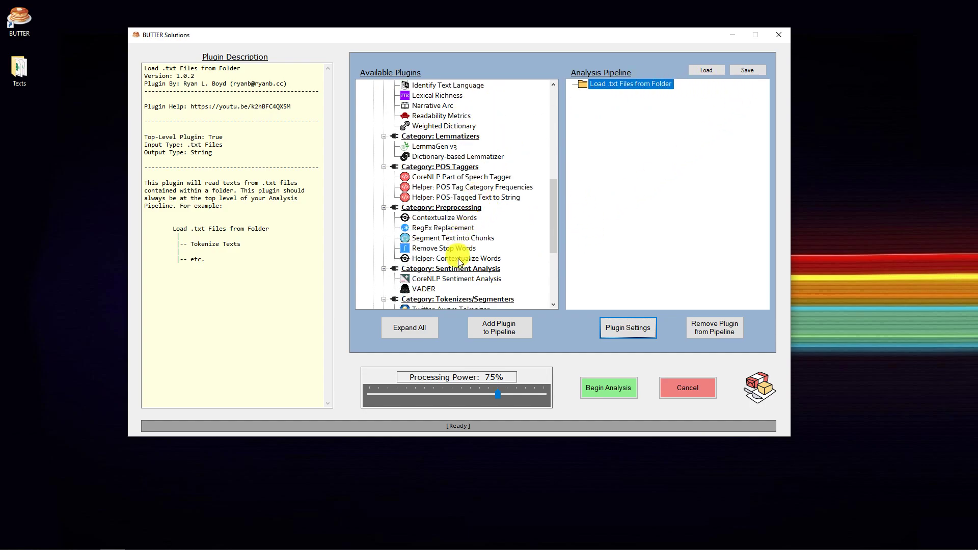
scroll(448, 250, down, 3)
click(448, 219)
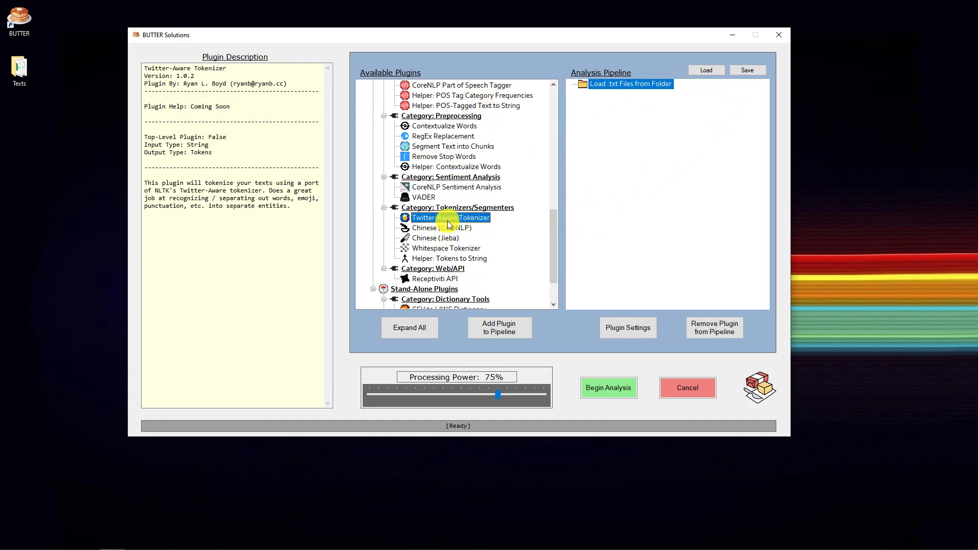
click(499, 330)
- Add the Remove Stop Words preprocessing plugin beneath the tokenizer in the pipeline
scroll(550, 235, up, 3)
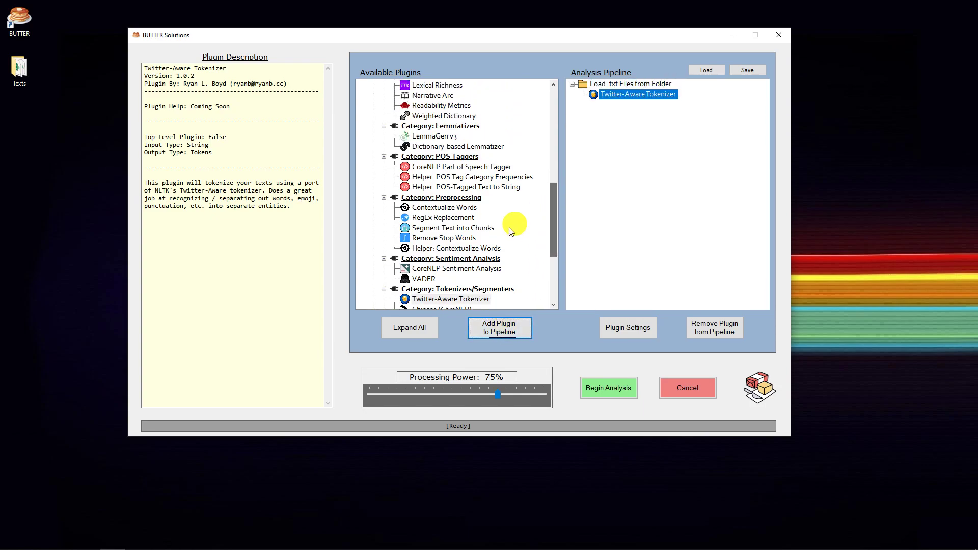
click(448, 238)
click(498, 330)
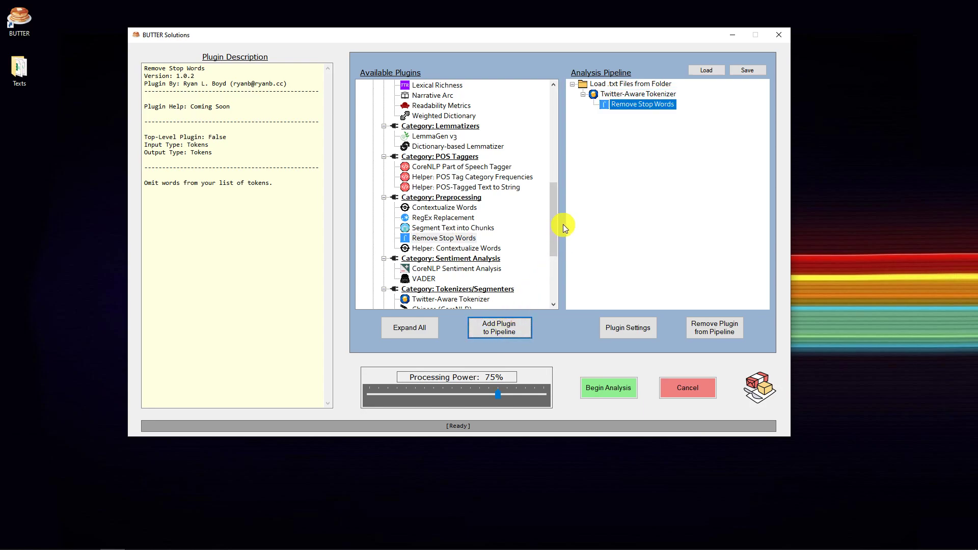
- Add the Frequency List corpus tool beneath Remove Stop Words in the pipeline
drag(555, 218, 554, 172)
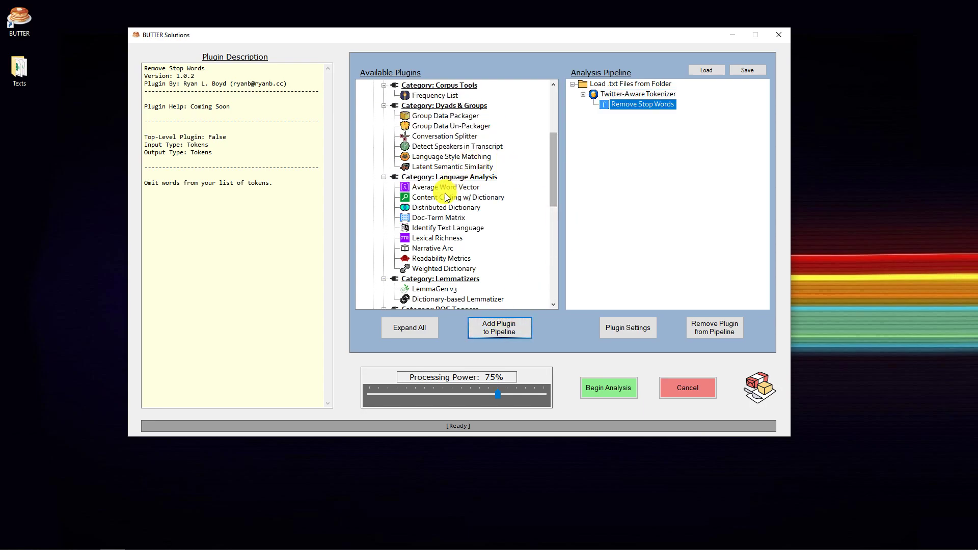
scroll(459, 171, up, 2)
click(442, 158)
double_click(442, 158)
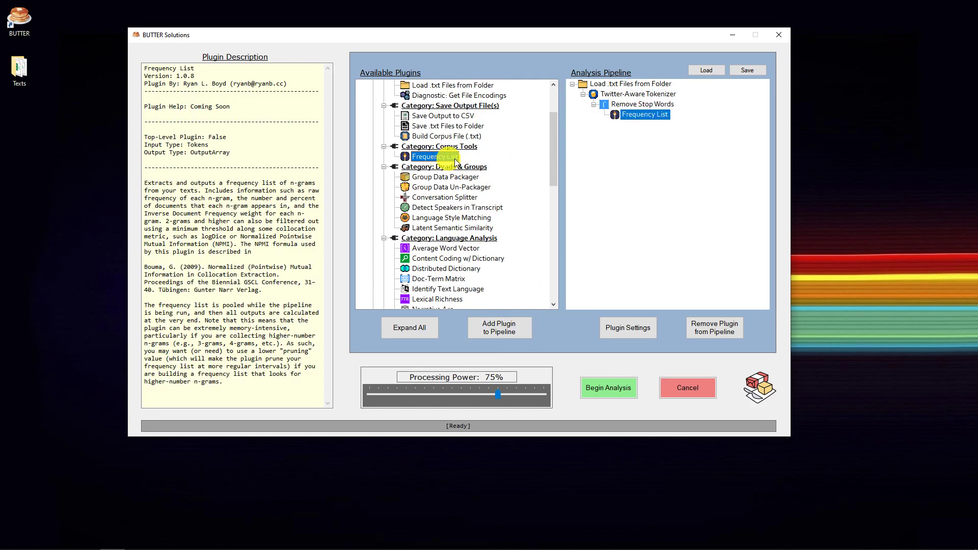
- Review the descriptions of the pipeline's loader, tokenizer and Frequency List plugins, highlighting the Frequency List's input type
click(628, 82)
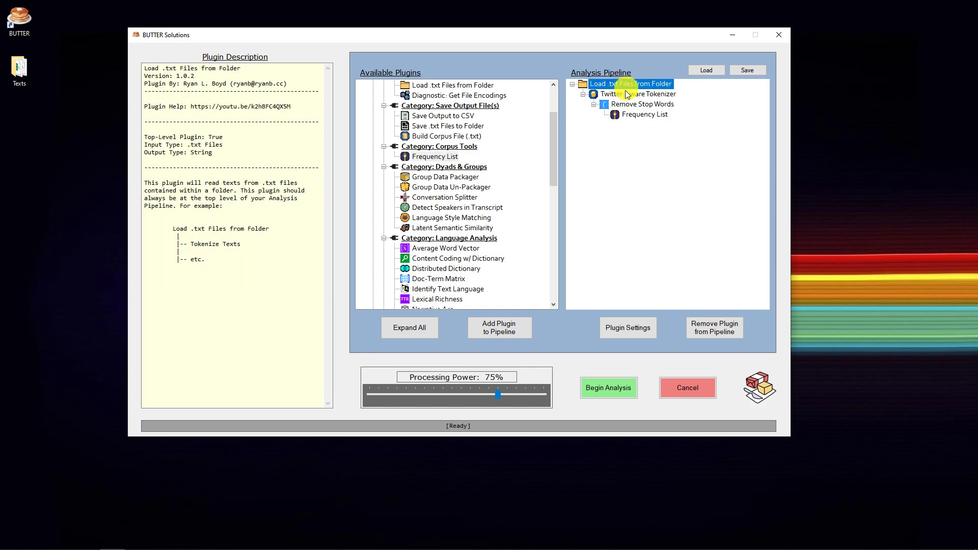
click(619, 96)
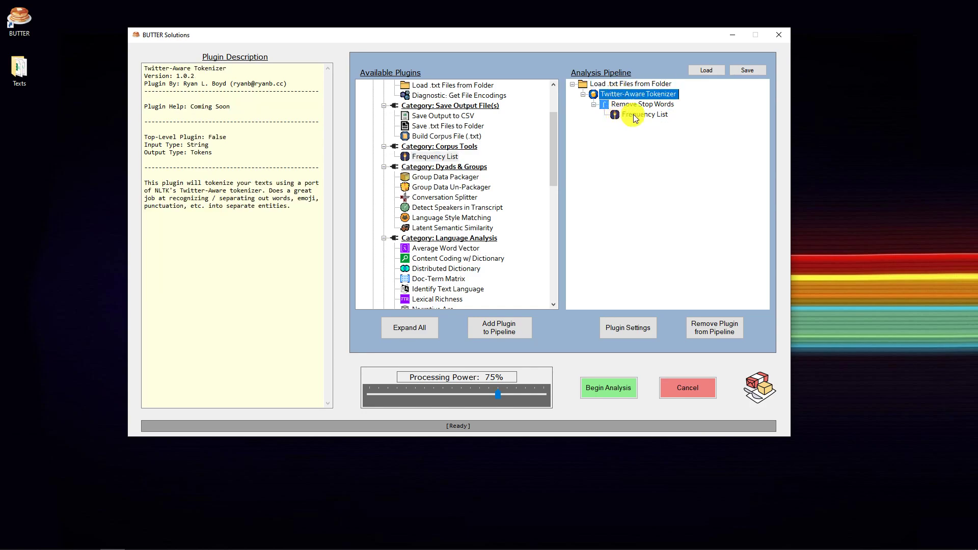
click(663, 115)
drag(224, 145, 131, 148)
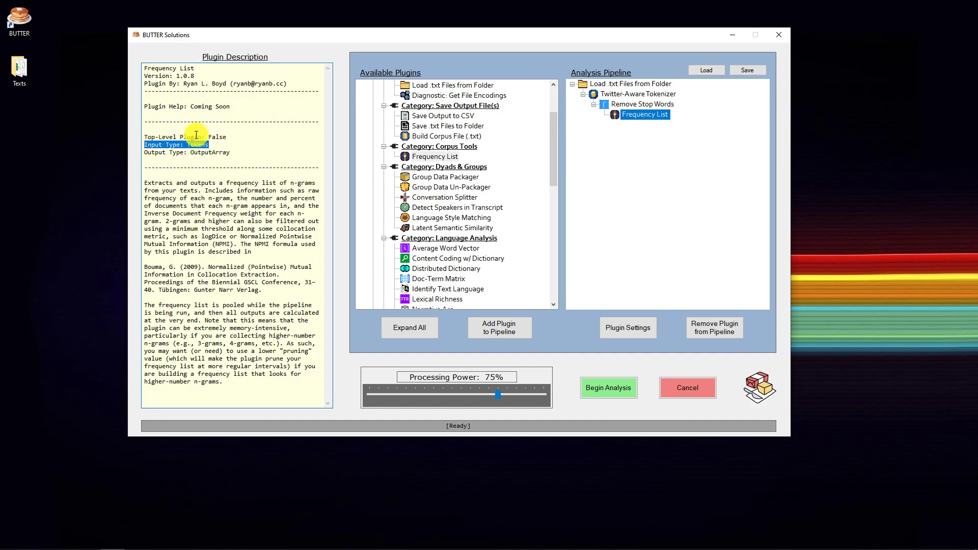
click(618, 86)
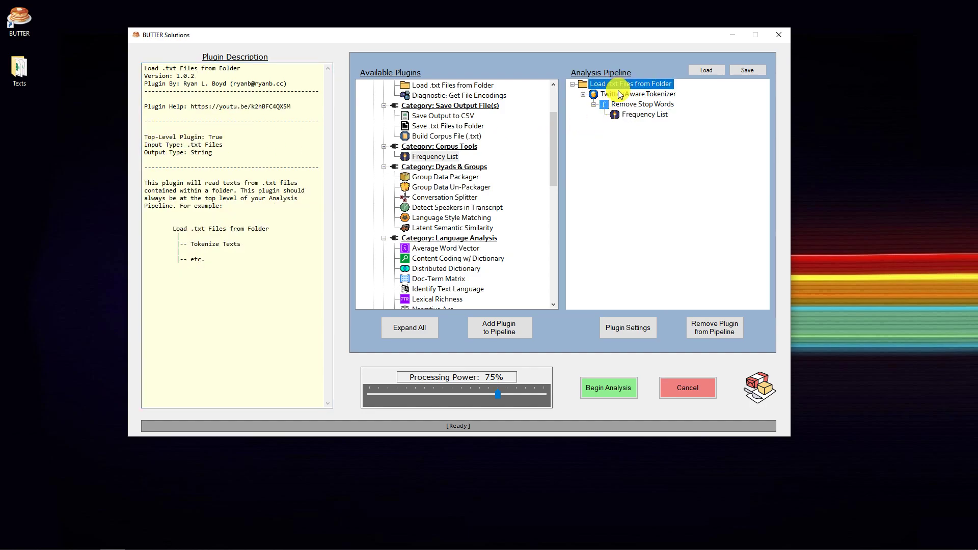
- Review the Twitter-Aware Tokenizer description and examine the stop list and default language options in the Remove Stop Words settings
click(619, 94)
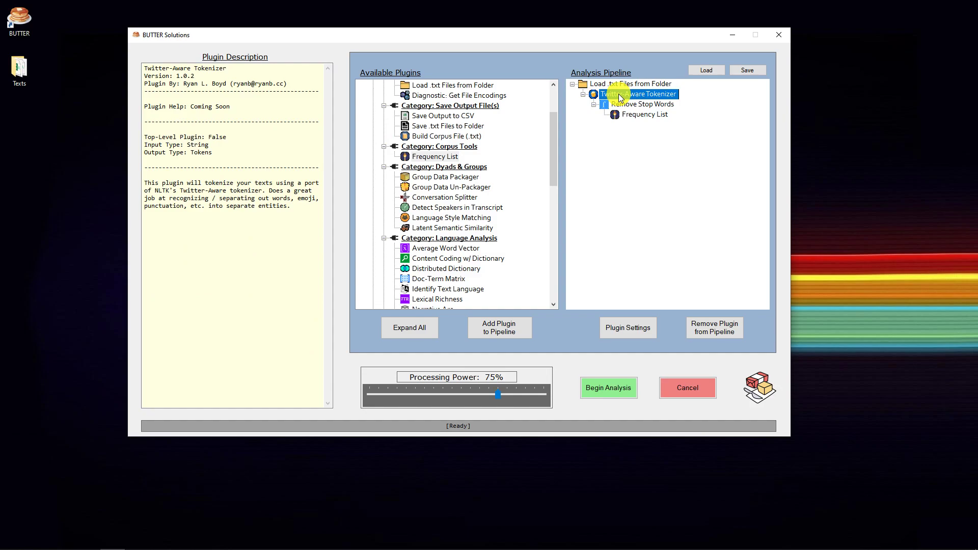
click(601, 107)
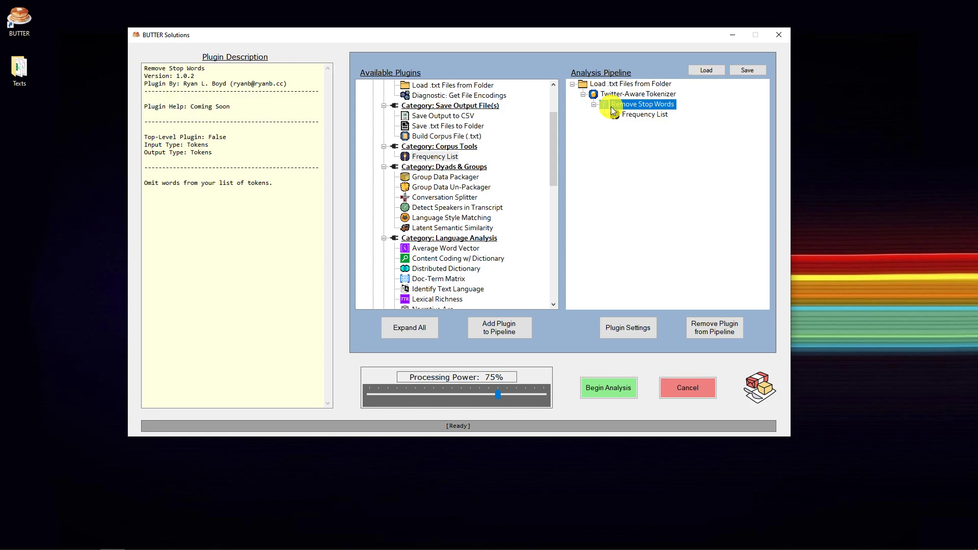
click(637, 327)
mouse_move(476, 211)
mouse_down()
mouse_move(480, 357)
mouse_move(480, 201)
mouse_up()
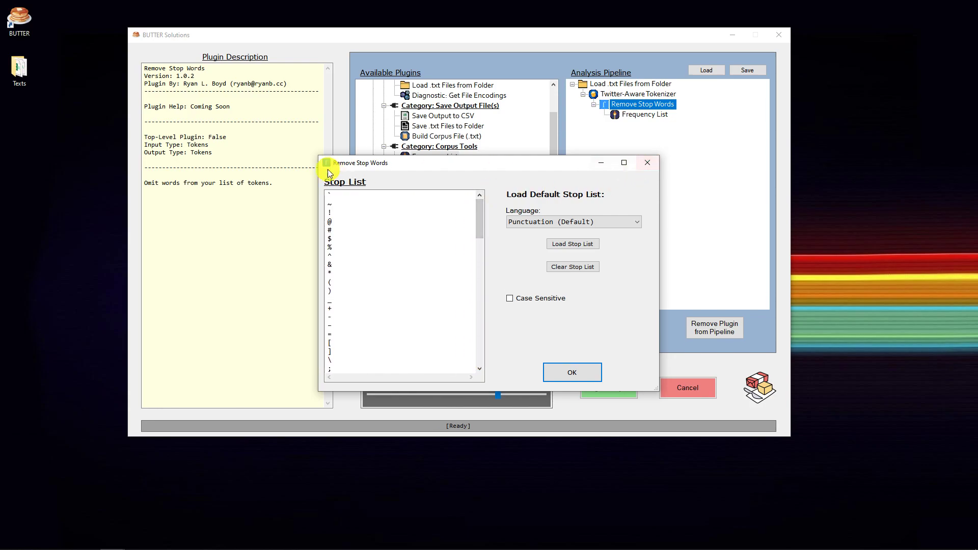
drag(328, 196, 384, 333)
click(382, 324)
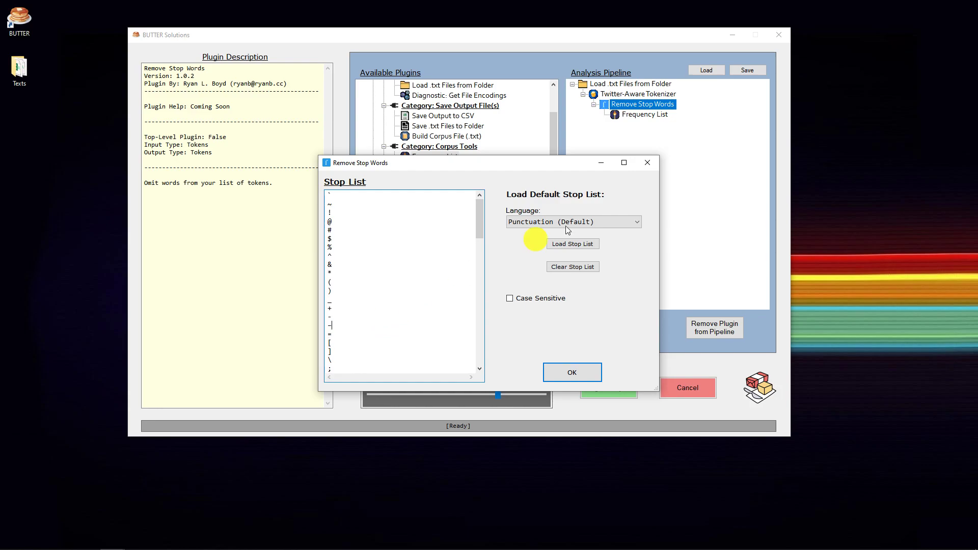
click(647, 162)
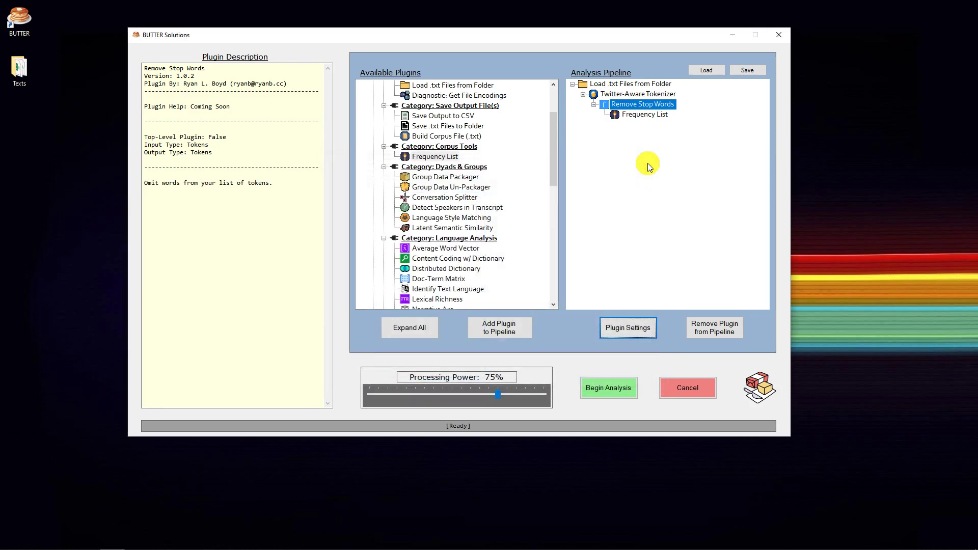
- Add the Save Output to CSV plugin beneath Frequency List and highlight the collocation metrics in the Frequency List description
click(638, 118)
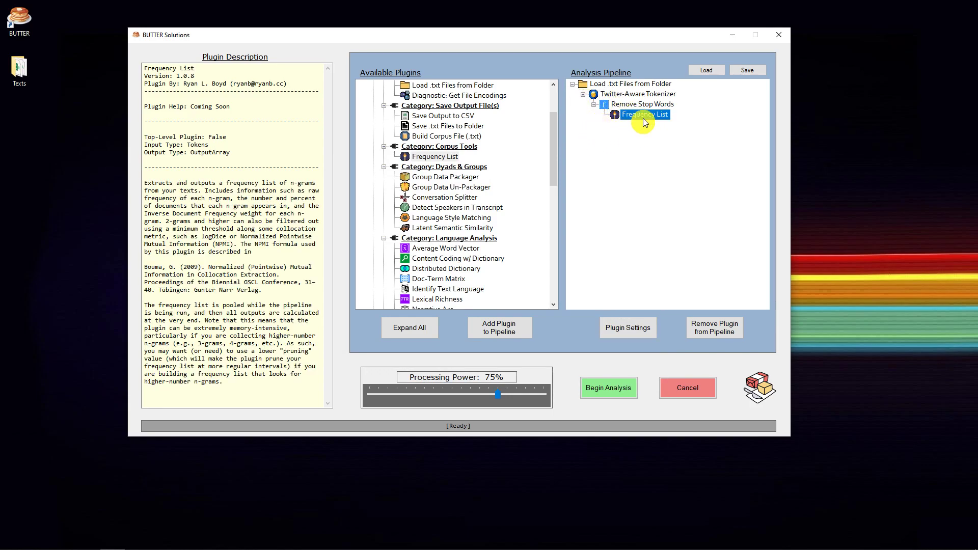
click(437, 119)
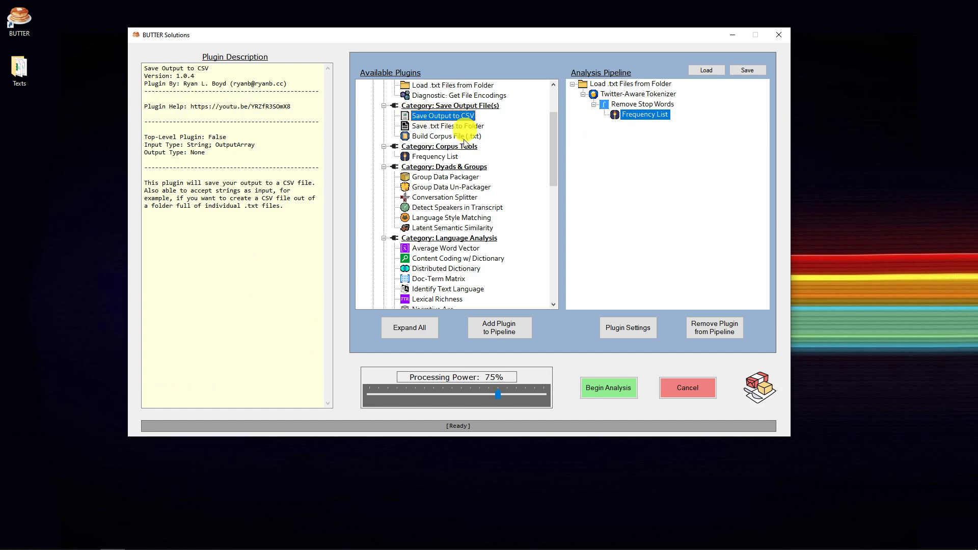
click(499, 328)
click(643, 119)
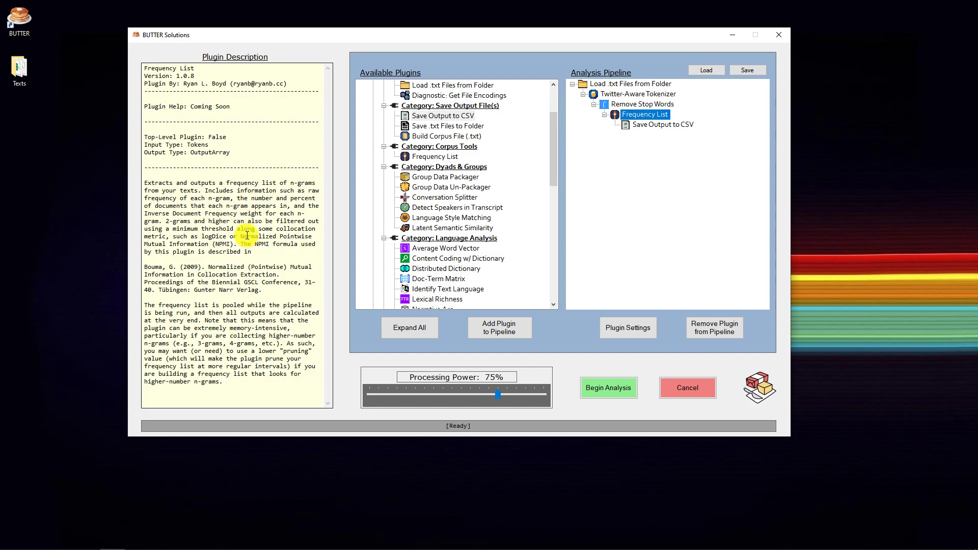
drag(177, 236, 233, 244)
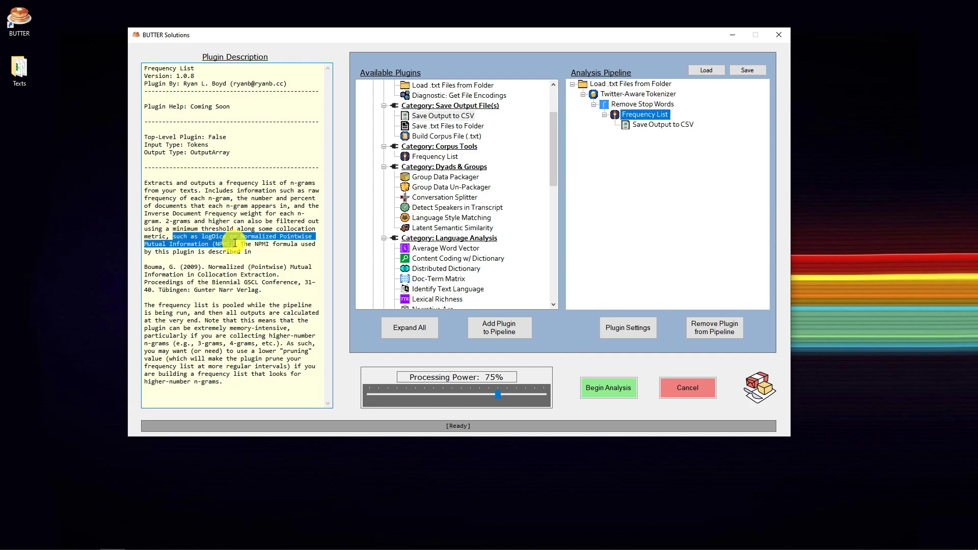
- Set the Save Output to CSV file to BUTTER-CSVOutput-FrequencyList.csv in the Texts folder, accepting that the existing file is overwritten
click(646, 126)
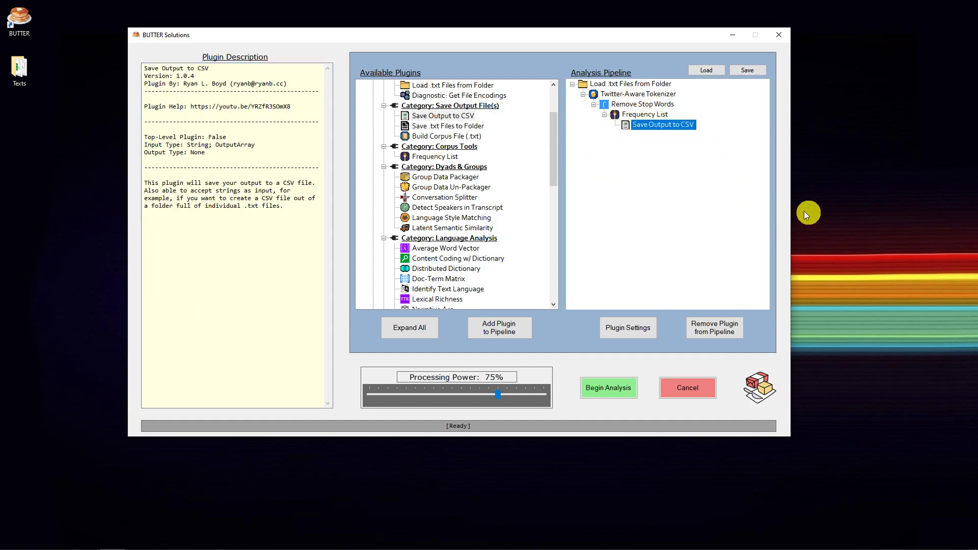
click(640, 328)
click(377, 270)
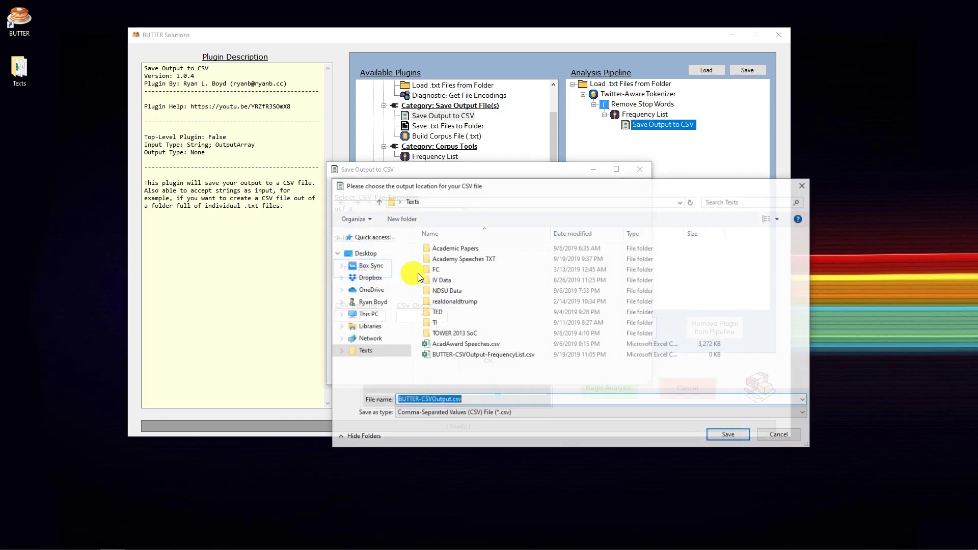
click(492, 356)
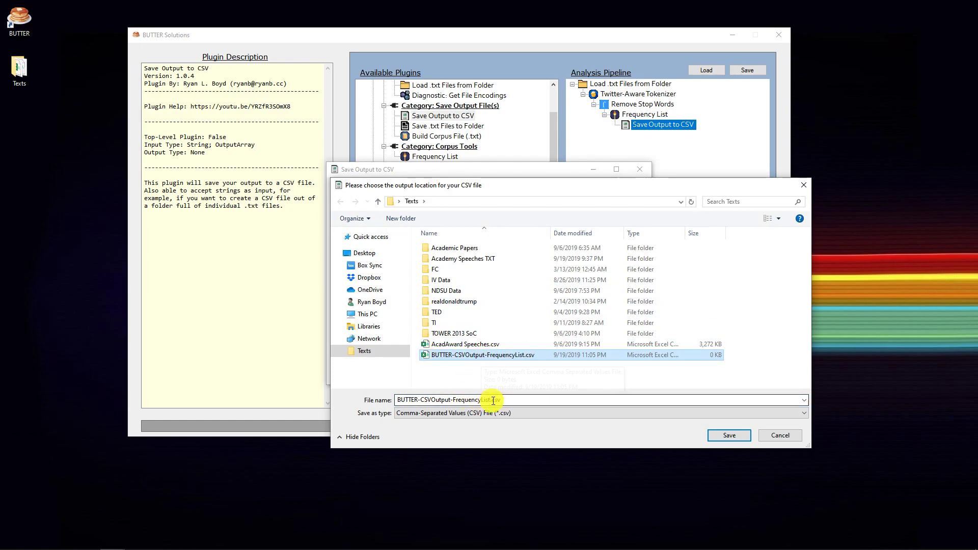
double_click(404, 400)
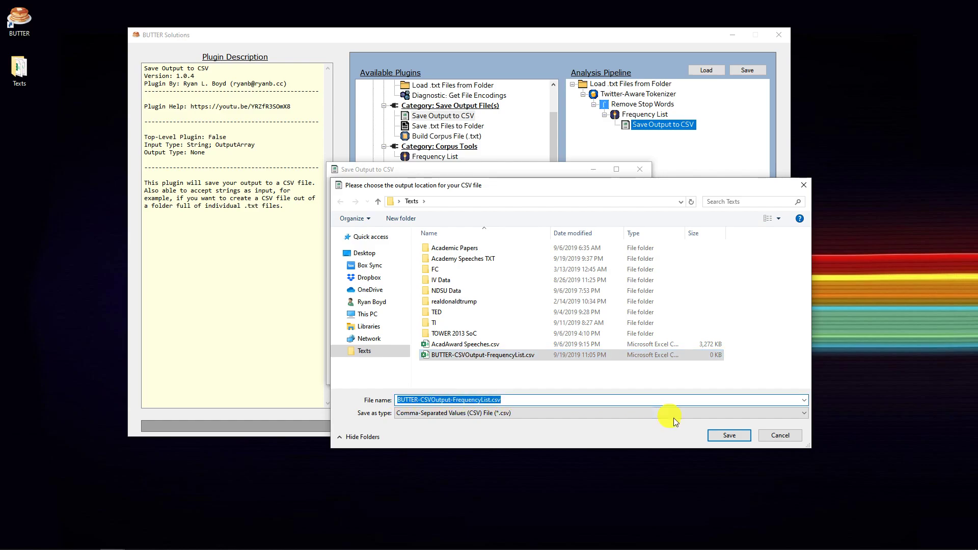
click(729, 435)
click(514, 280)
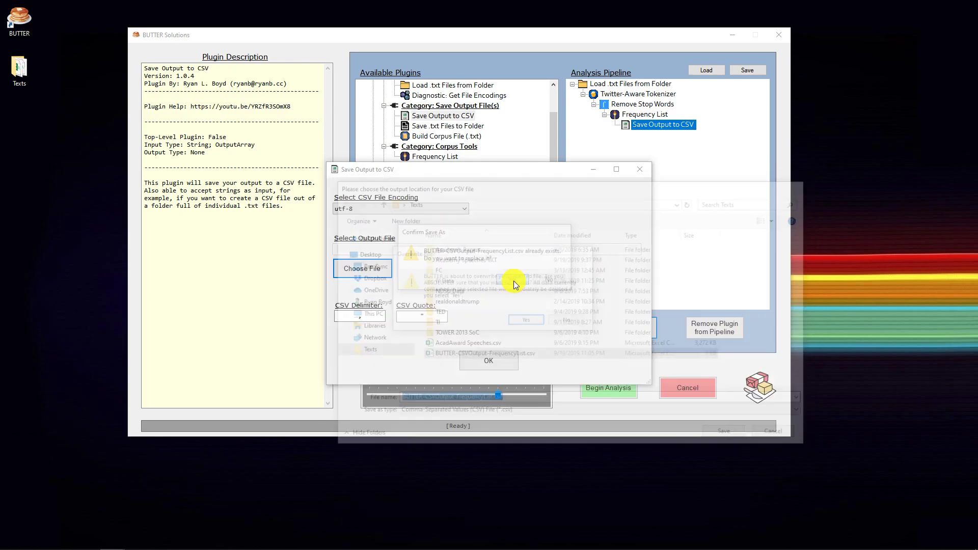
click(537, 321)
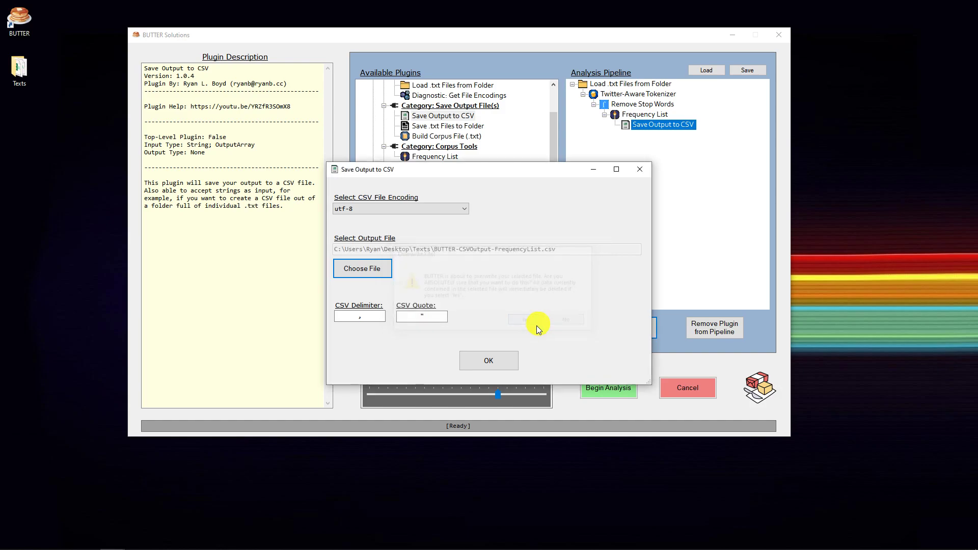
click(510, 358)
- Set the N-grams value to 3 in the Frequency List plugin's settings
click(656, 116)
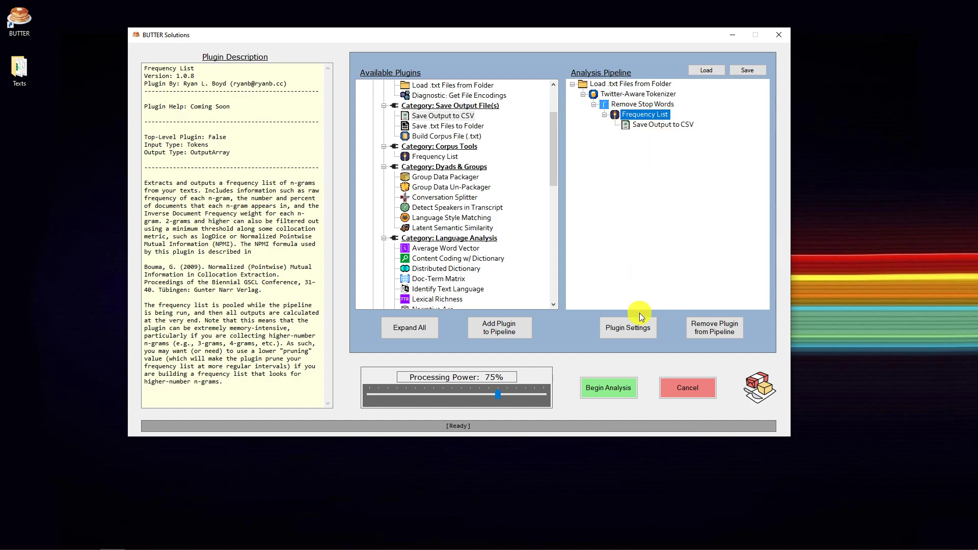
click(639, 328)
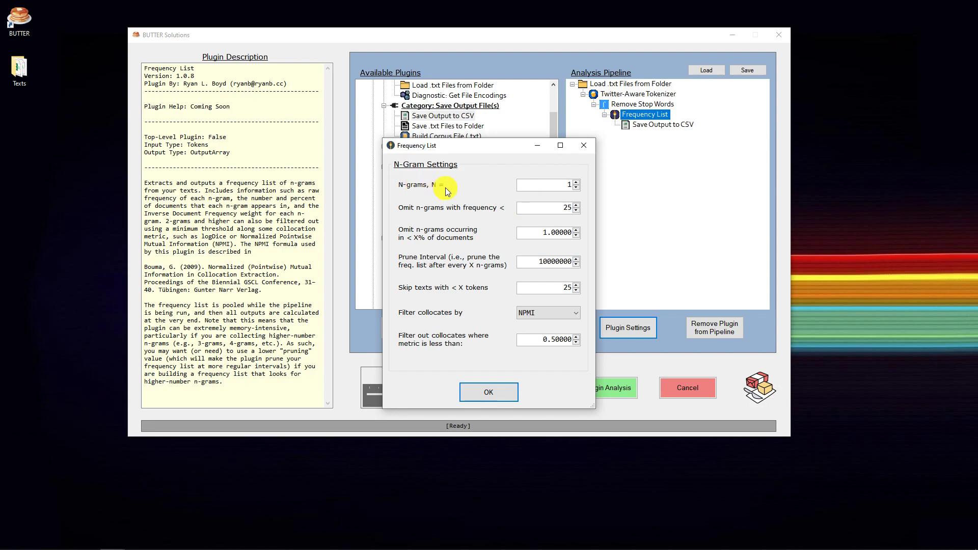
click(556, 186)
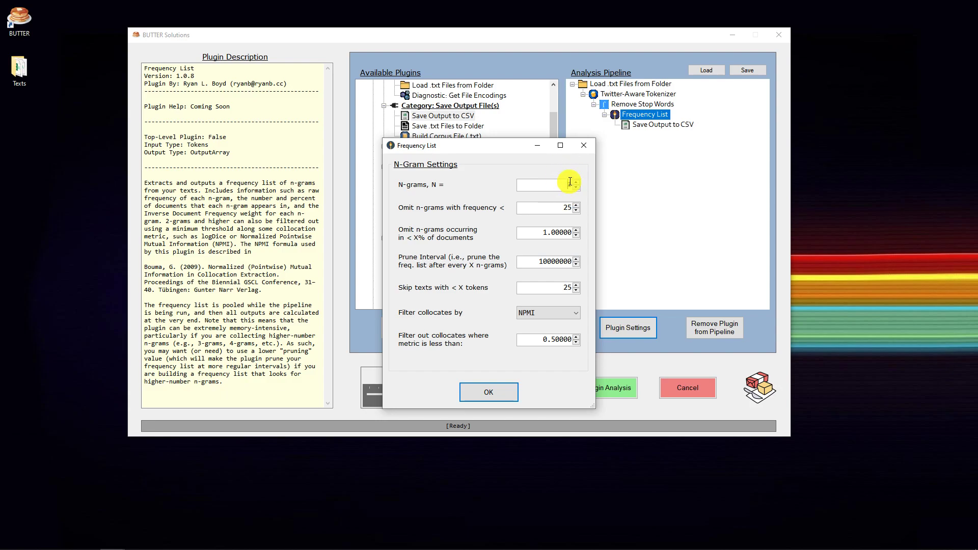
text(1)
drag(565, 185, 582, 186)
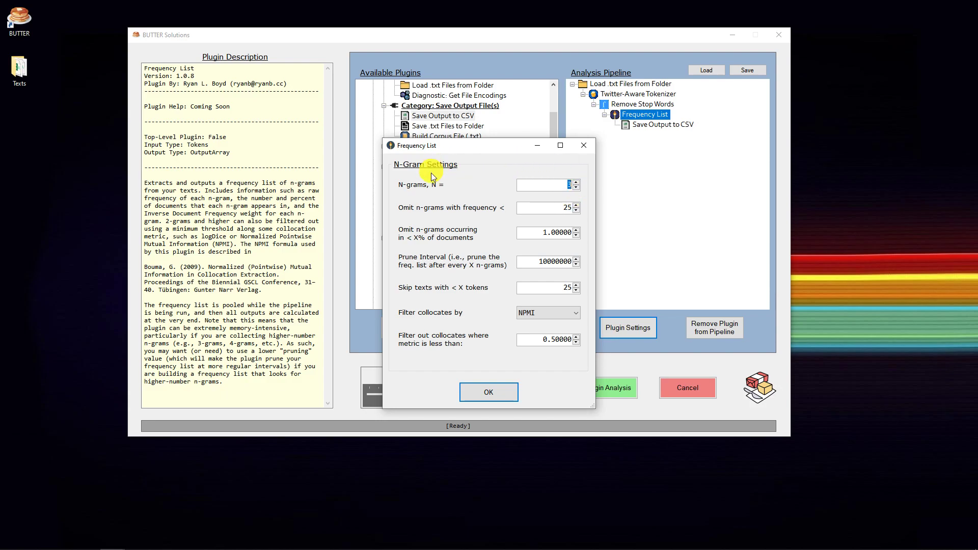
click(566, 187)
double_click(567, 183)
click(552, 188)
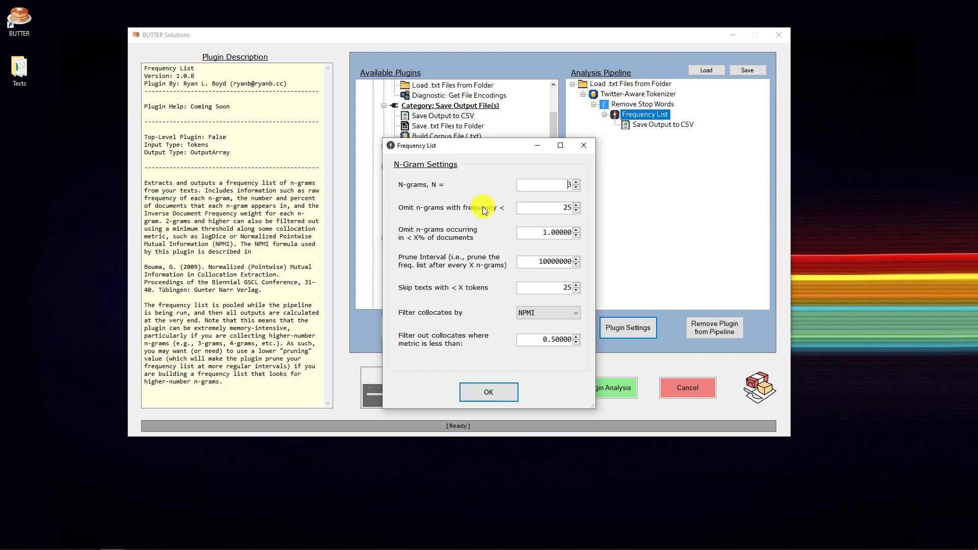
- Examine the two omission thresholds for n-grams: minimum frequency and minimum percentage of documents
drag(543, 207, 601, 208)
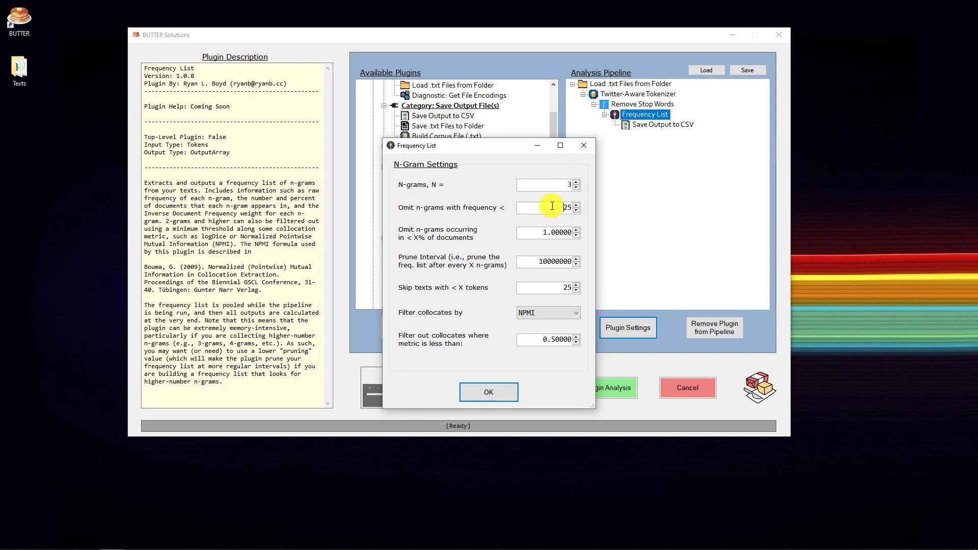
click(556, 206)
drag(558, 208, 581, 208)
click(525, 233)
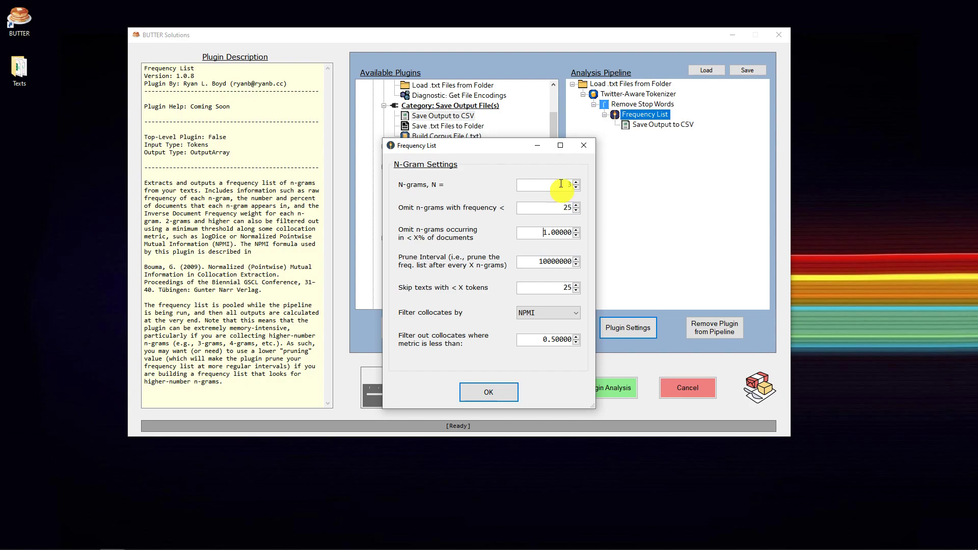
drag(551, 209, 589, 210)
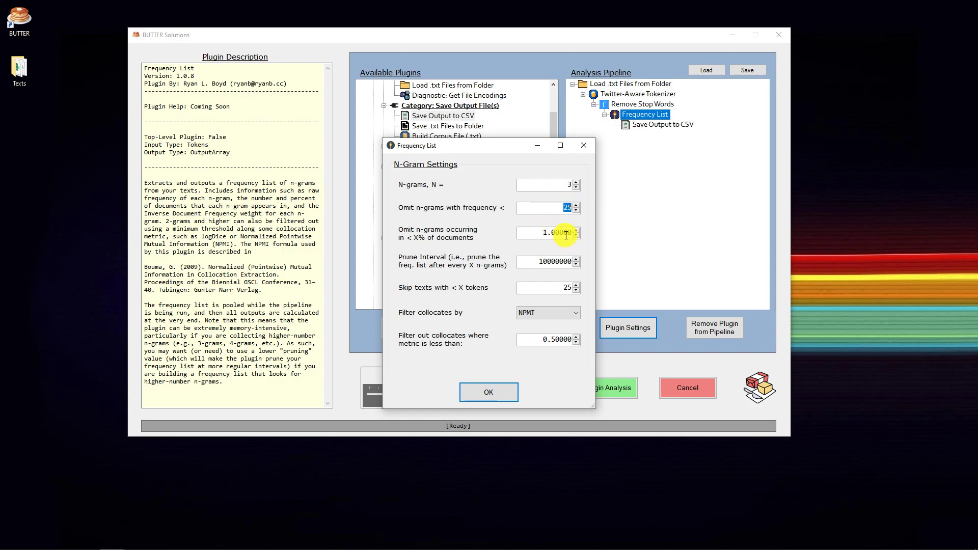
drag(522, 233, 582, 235)
- Examine the prune interval and the minimum token count for skipping texts in the n-gram settings
click(534, 261)
drag(534, 262, 575, 261)
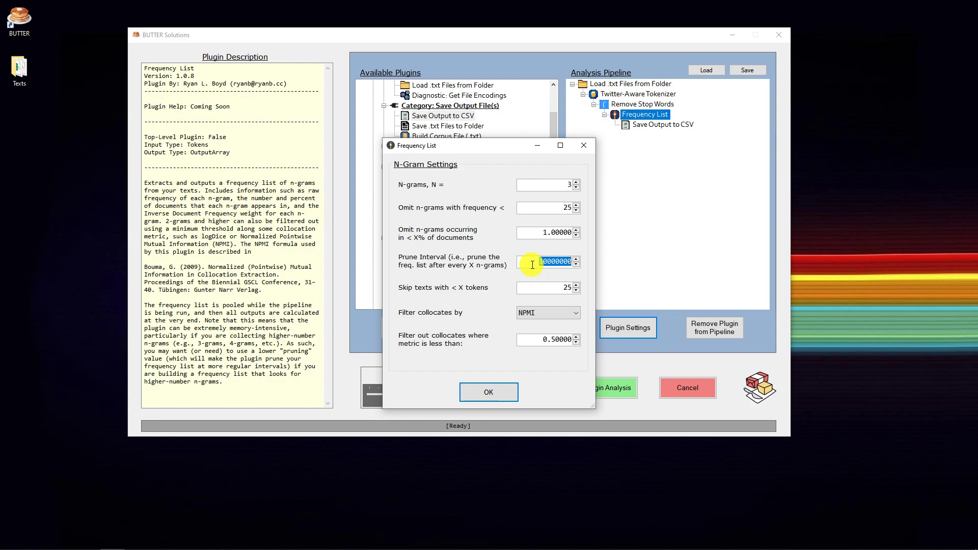
click(531, 265)
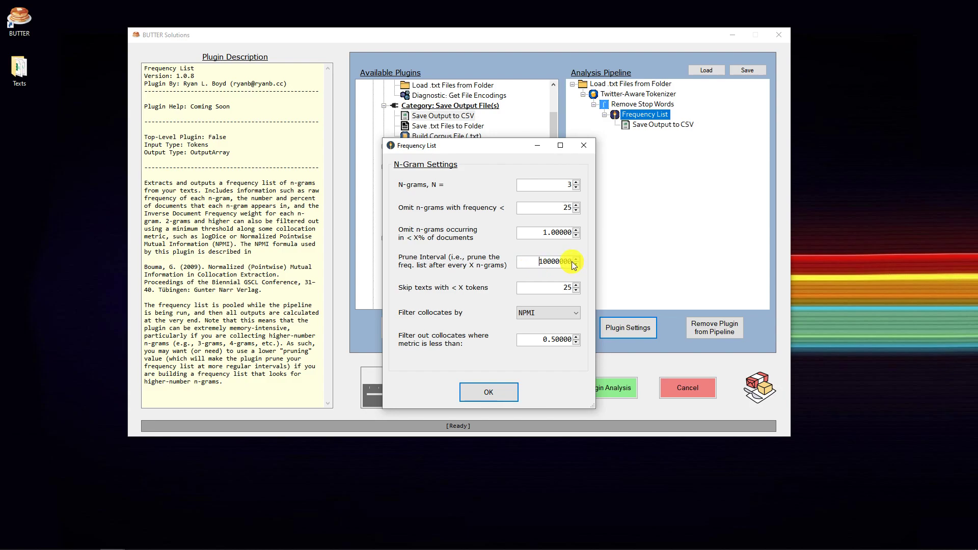
double_click(571, 262)
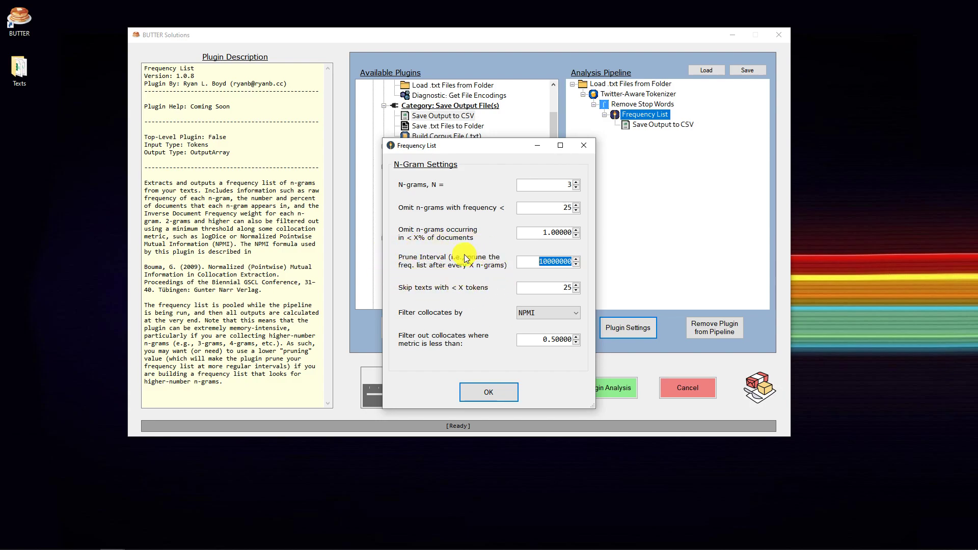
click(552, 261)
drag(532, 261, 550, 261)
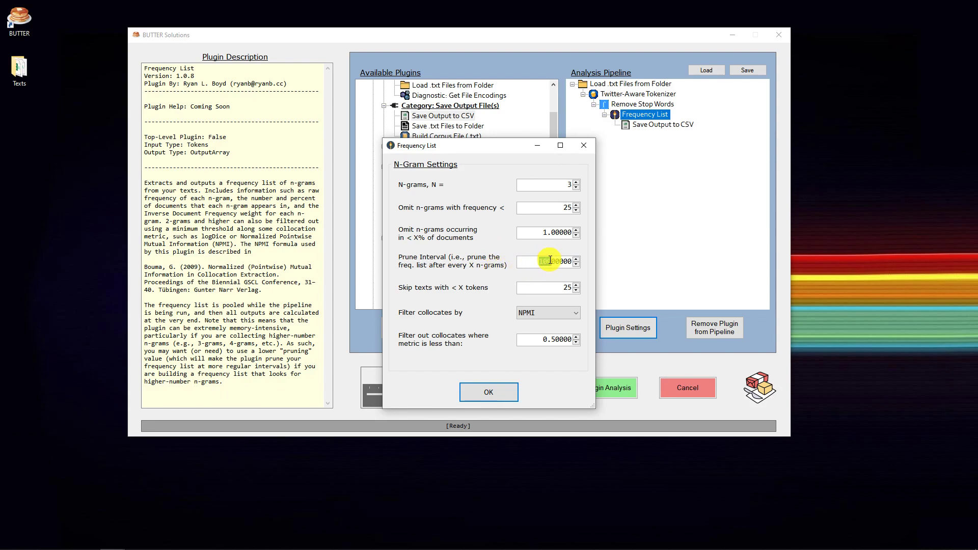
click(564, 262)
drag(526, 260, 584, 264)
click(559, 287)
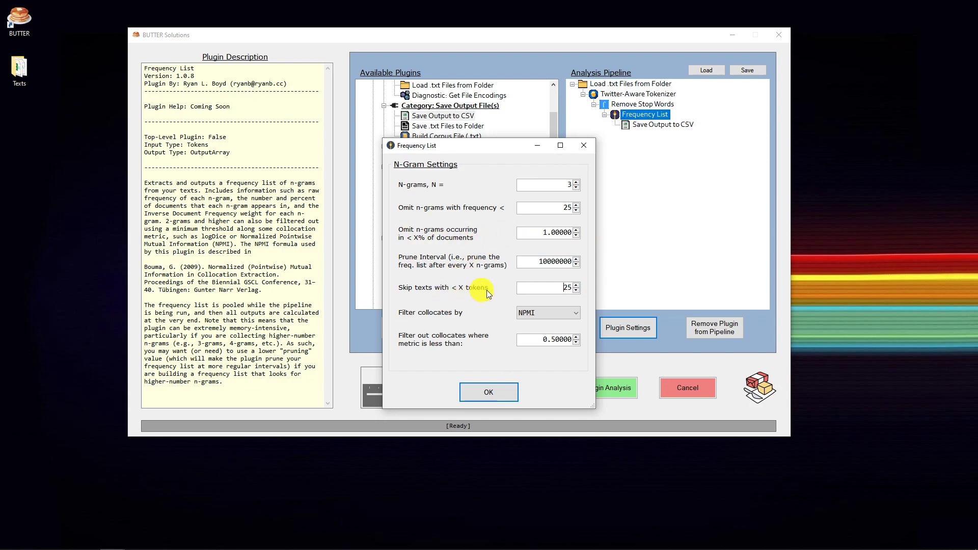
drag(552, 291, 580, 292)
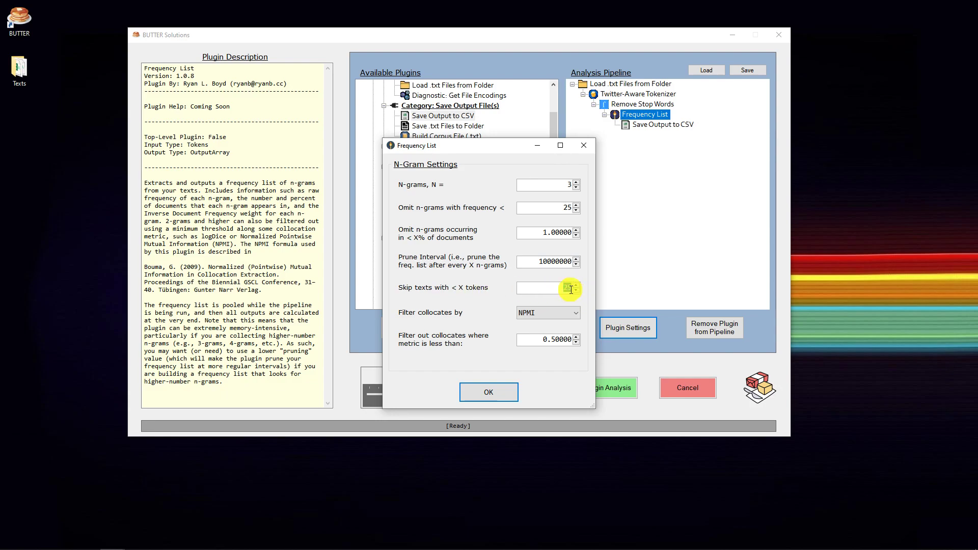
key(Tab)
click(558, 289)
- Try logDice as the collocate filter, inspecting its cutoff value, and switch the filter back to NPMI
click(563, 314)
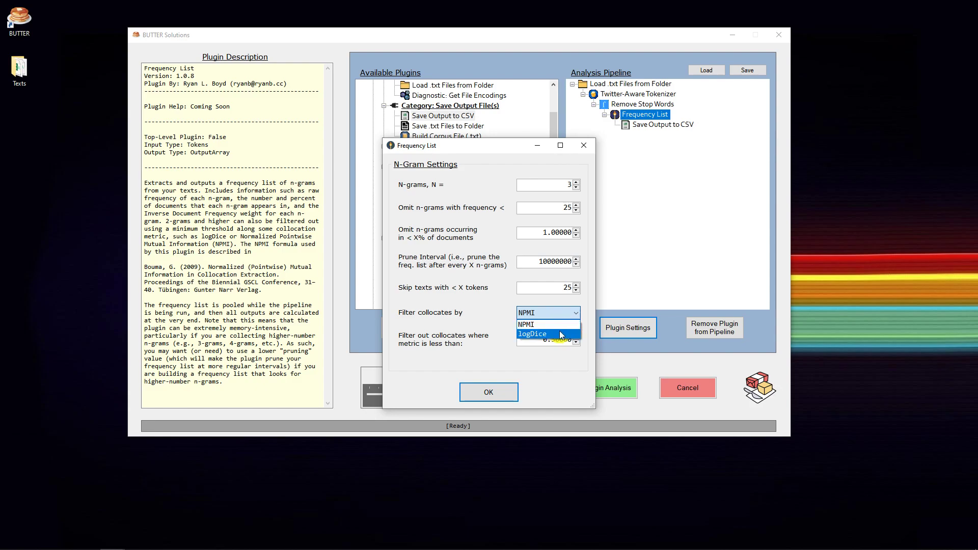
click(536, 315)
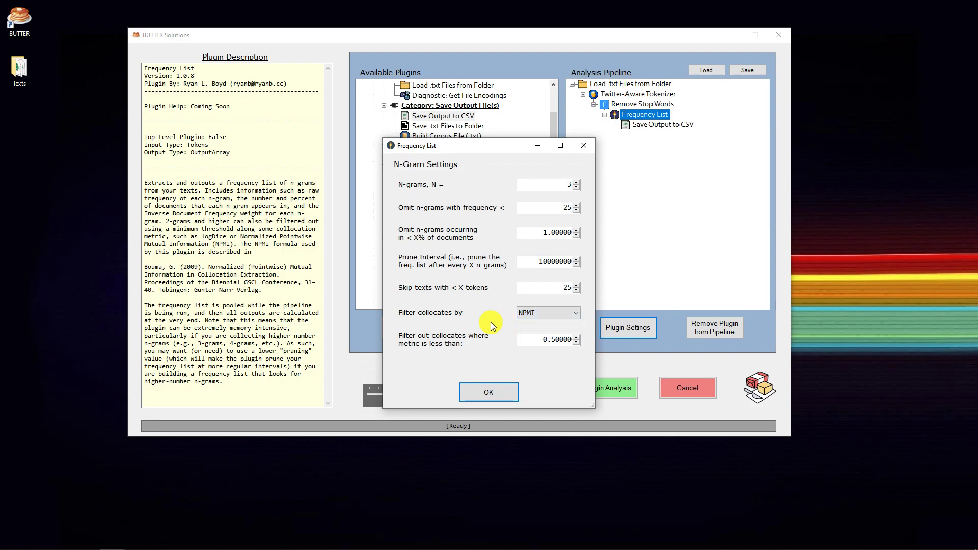
click(534, 320)
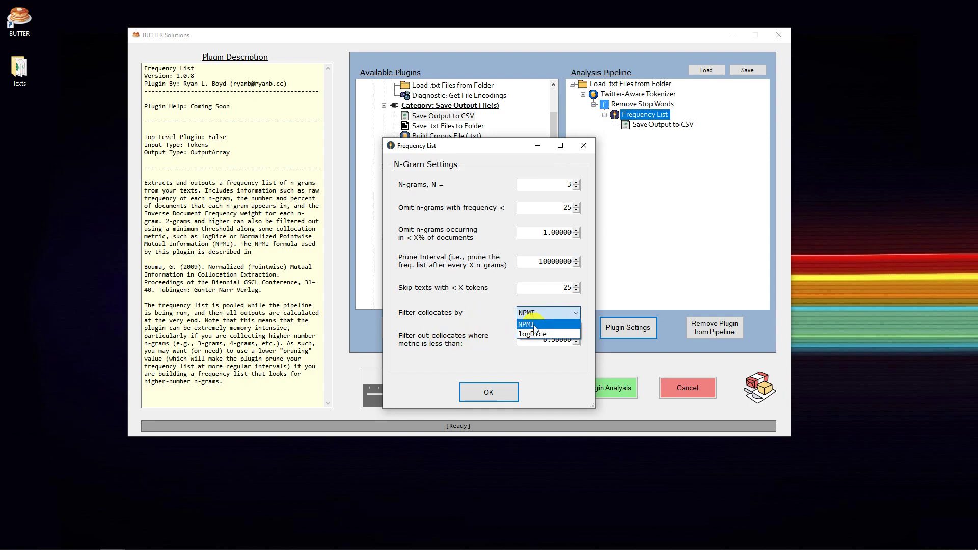
click(533, 334)
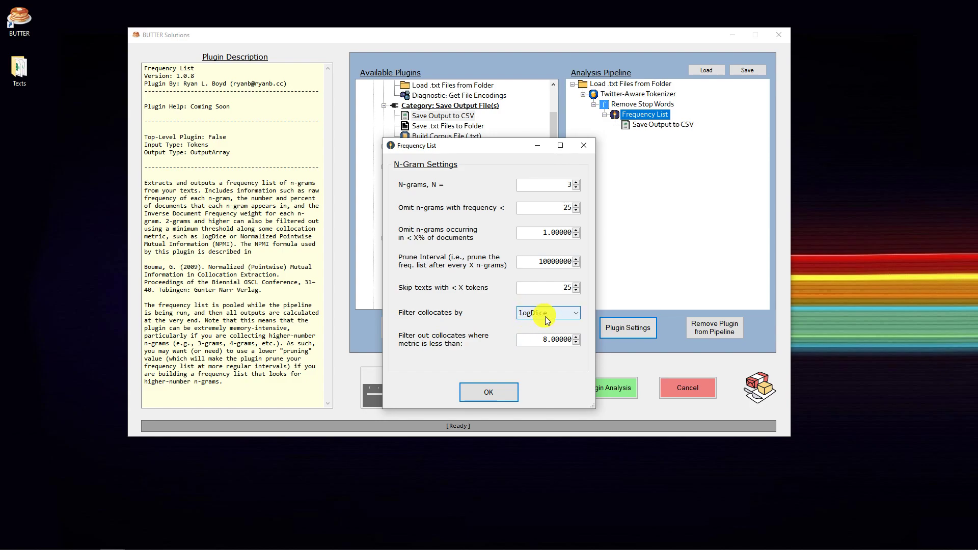
drag(538, 340, 579, 340)
drag(540, 340, 593, 340)
click(544, 314)
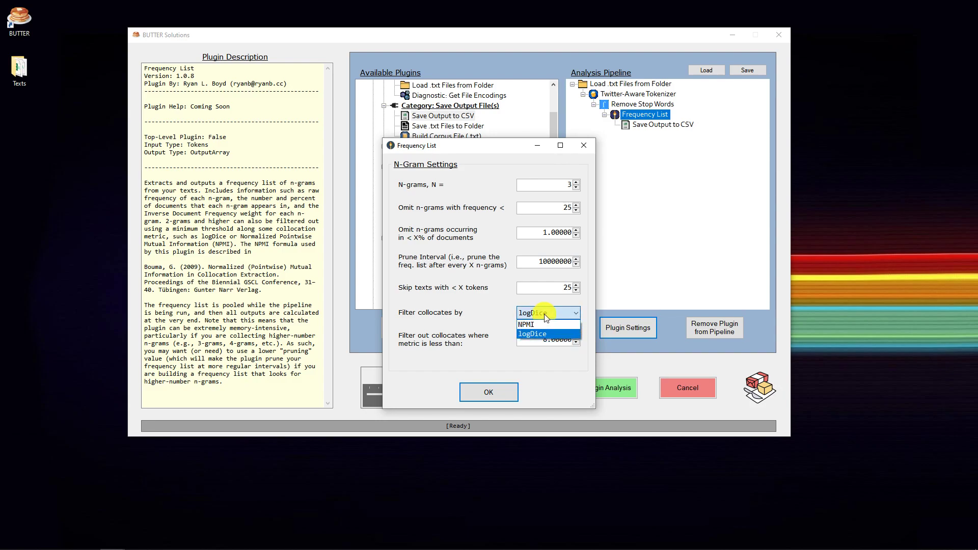
click(544, 327)
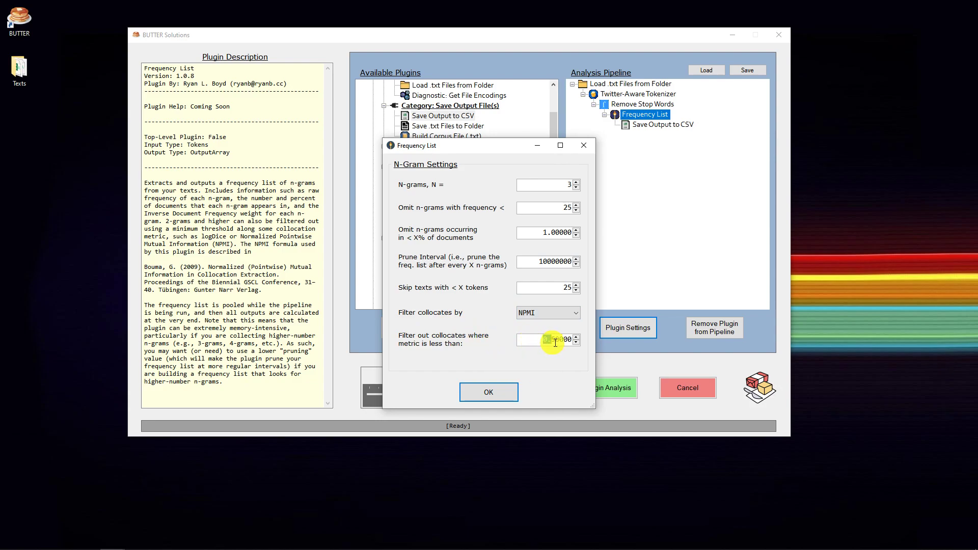
- Try lowering the NPMI collocate cutoff below zero, then restore it to 0.50000
drag(572, 339, 469, 344)
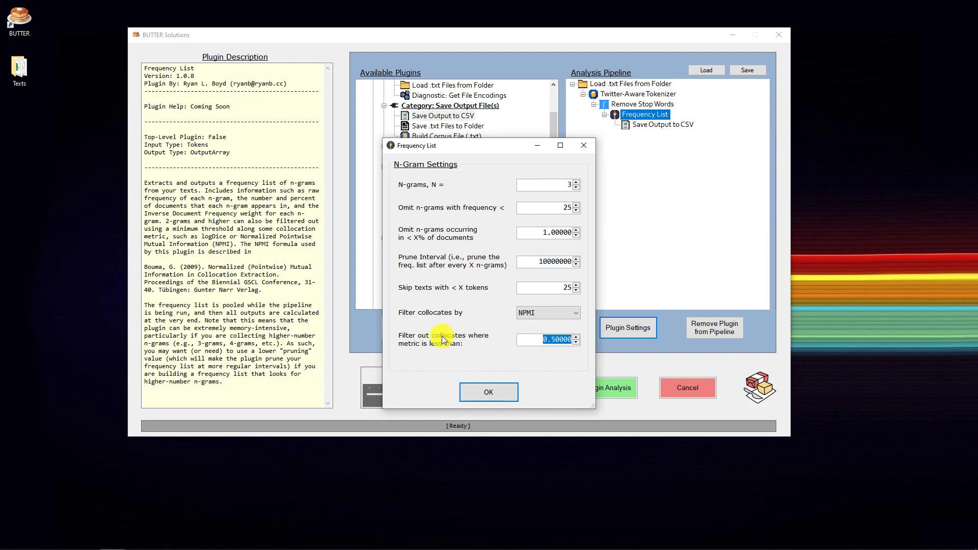
click(576, 343)
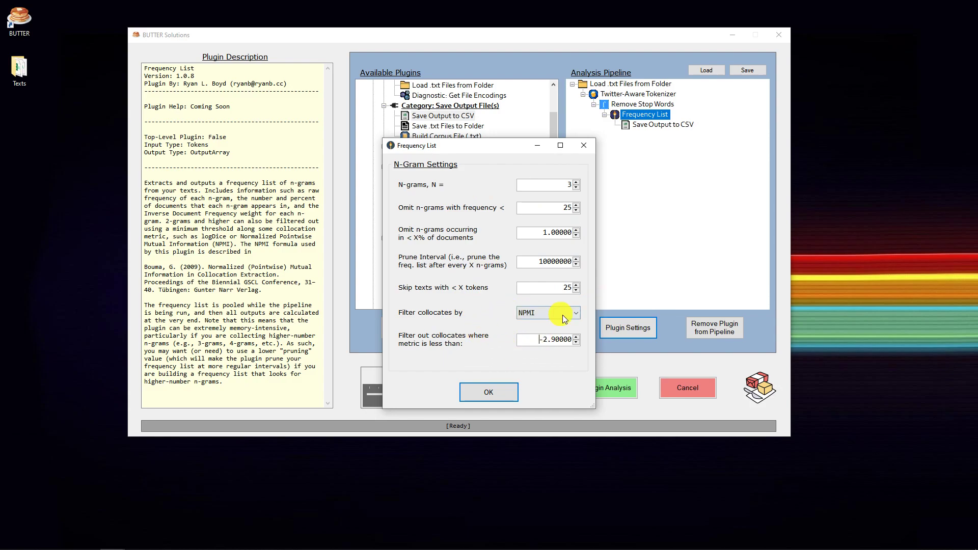
click(576, 337)
click(553, 318)
click(540, 325)
drag(536, 342, 576, 340)
click(531, 340)
- Accept the n-gram settings and start the analysis of the configured pipeline
drag(465, 152, 267, 127)
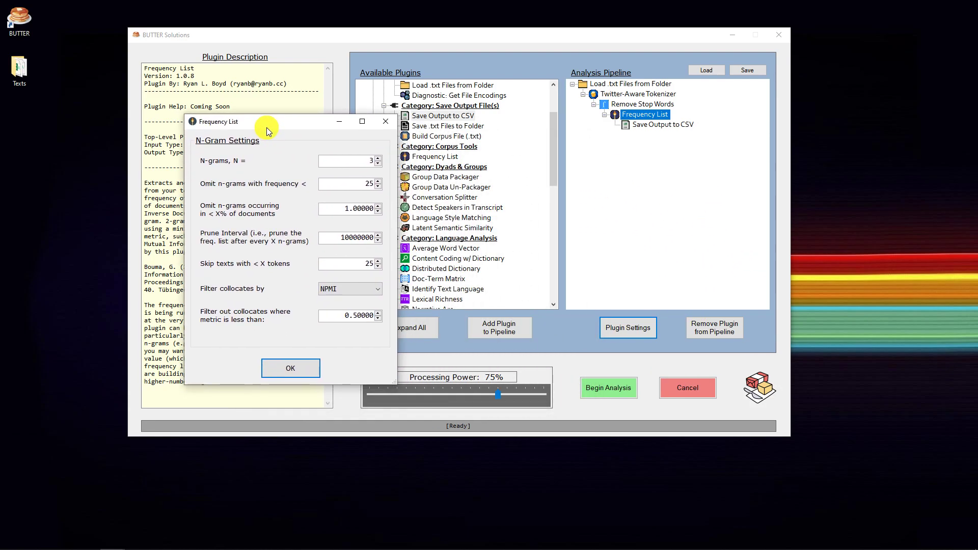
click(294, 369)
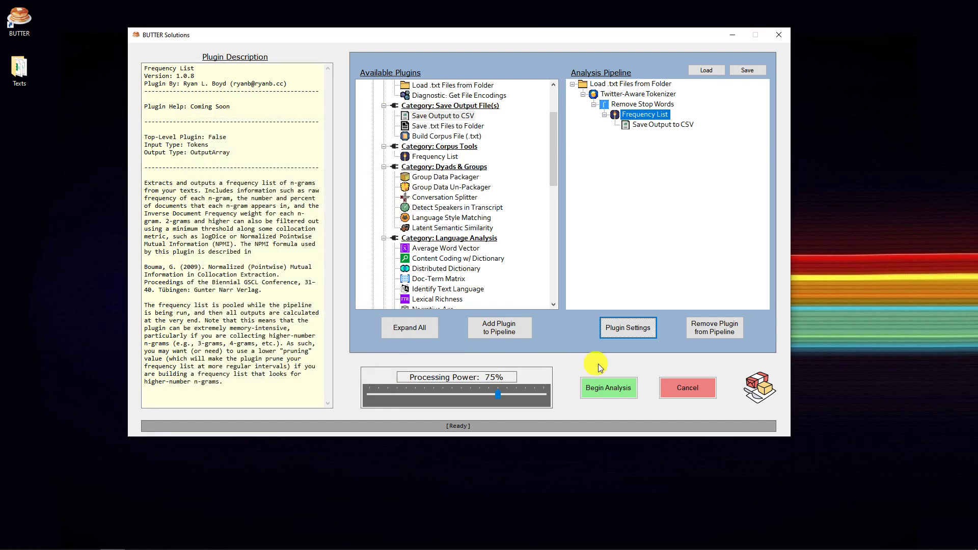
click(607, 390)
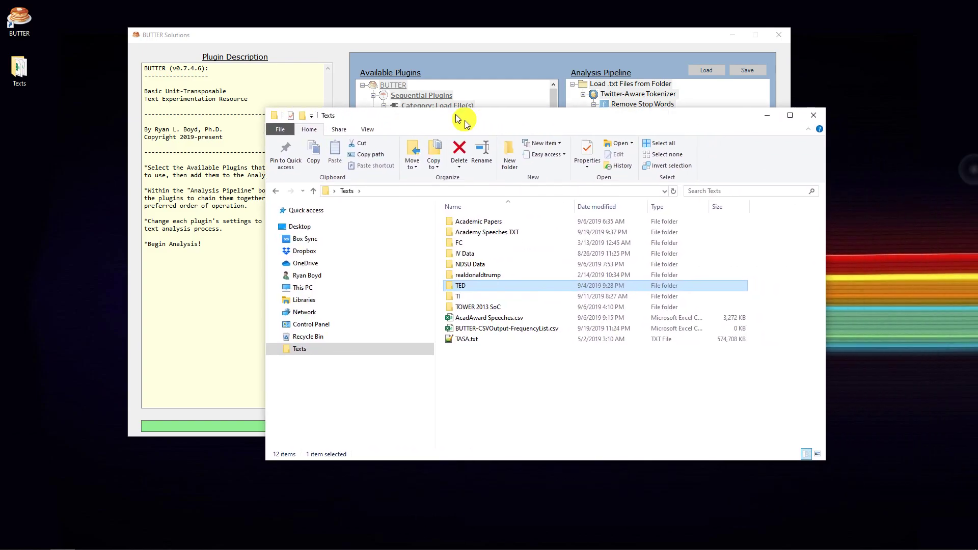
- Check the BUTTER-CSVOutput-FrequencyList.csv file in the Texts folder while the analysis runs, keeping both windows accessible
drag(459, 114, 237, 50)
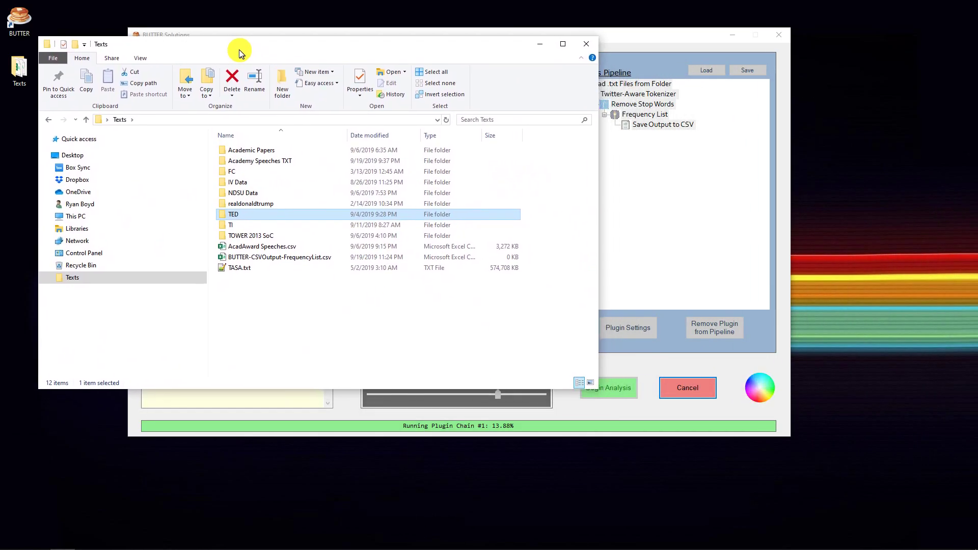
click(281, 257)
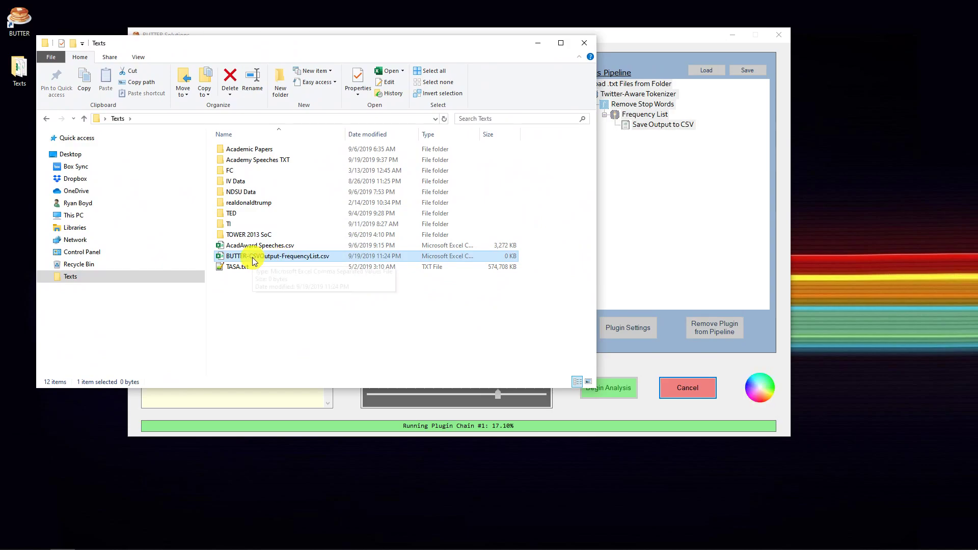
drag(652, 41, 720, 46)
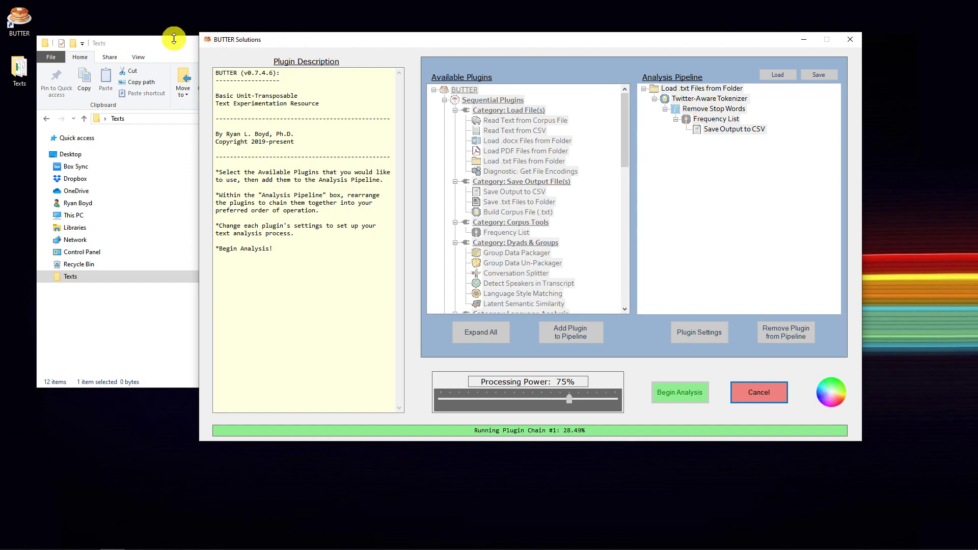
click(147, 40)
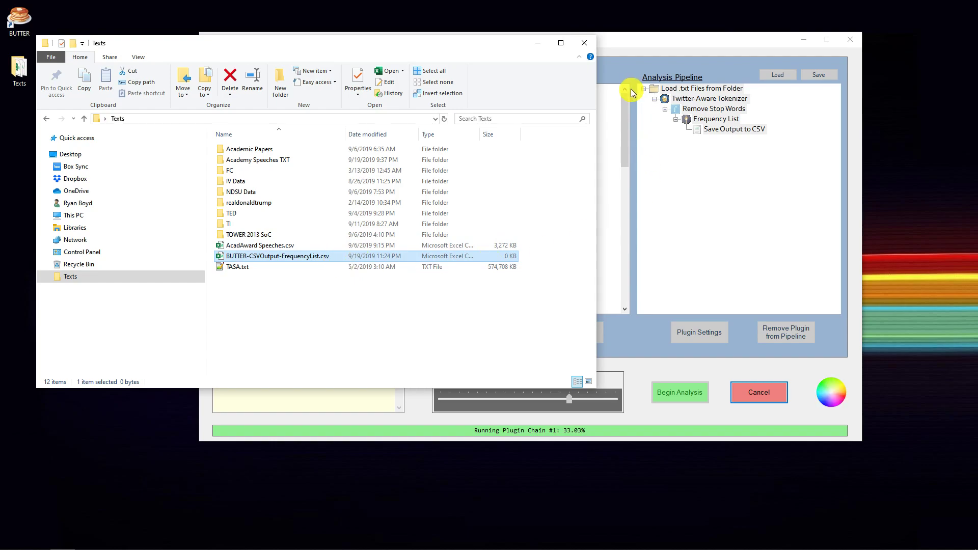
click(625, 39)
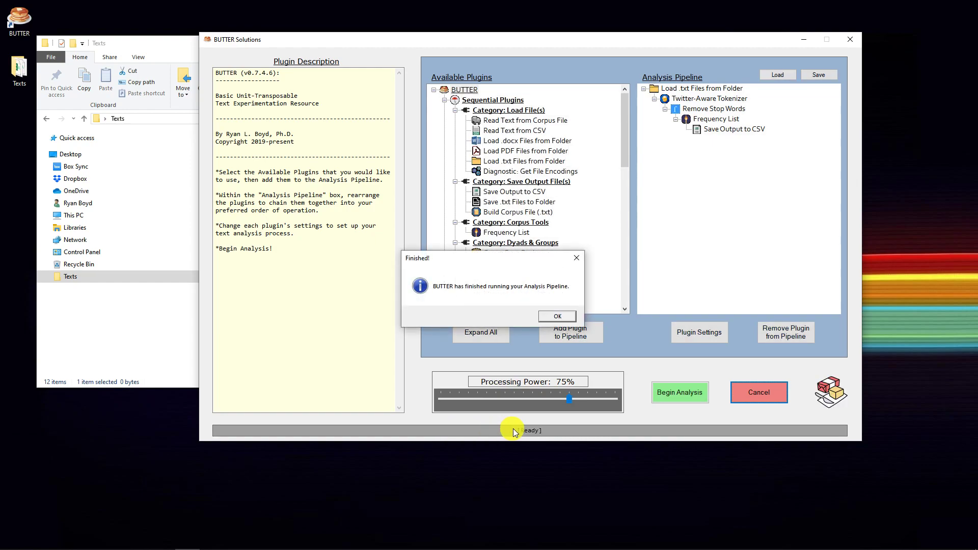
- Dismiss the completion notice and reopen the Frequency List plugin's settings, keeping their window clear of the plugin list
click(557, 317)
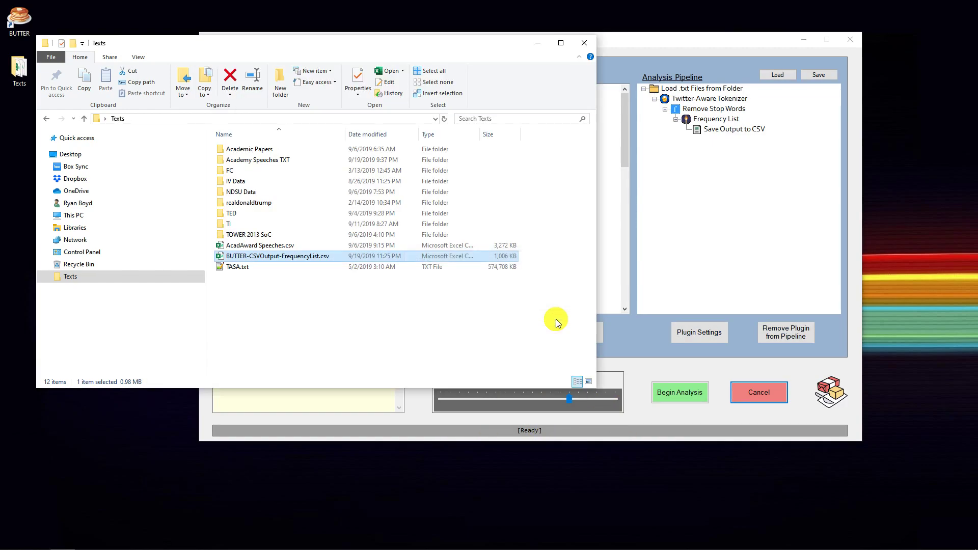
click(719, 42)
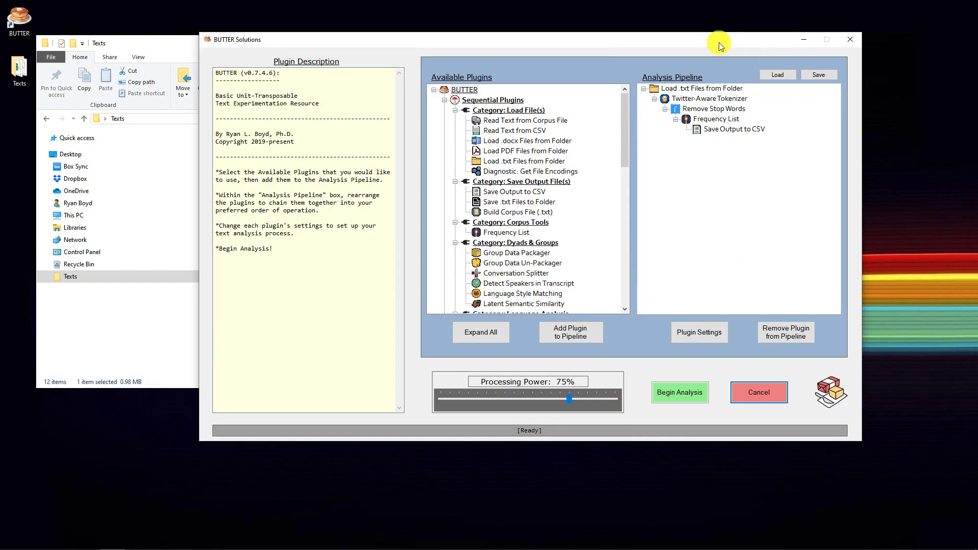
click(708, 120)
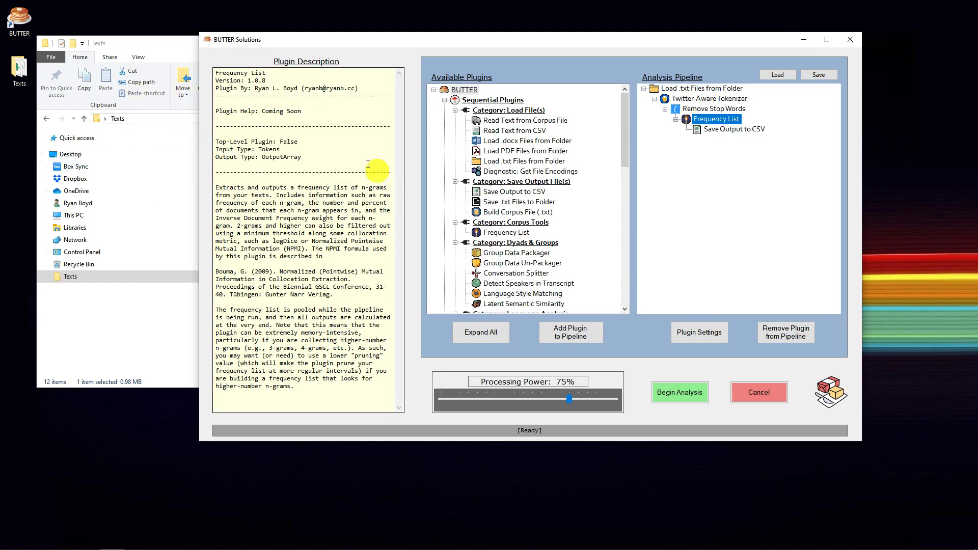
click(700, 332)
drag(483, 153, 756, 114)
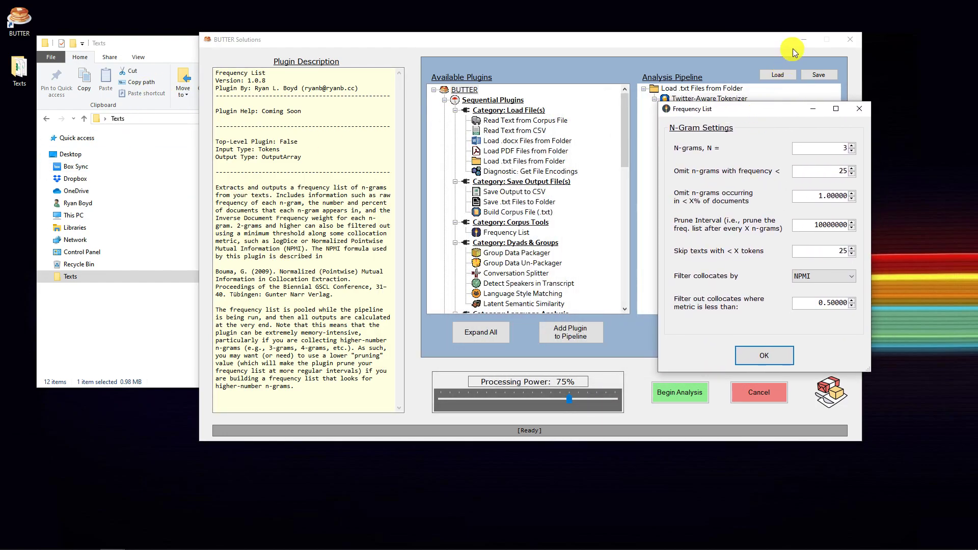
- Open BUTTER-CSVOutput-FrequencyList.csv in Excel beside the n-gram settings and enlarge the sheet to 160% zoom
click(173, 44)
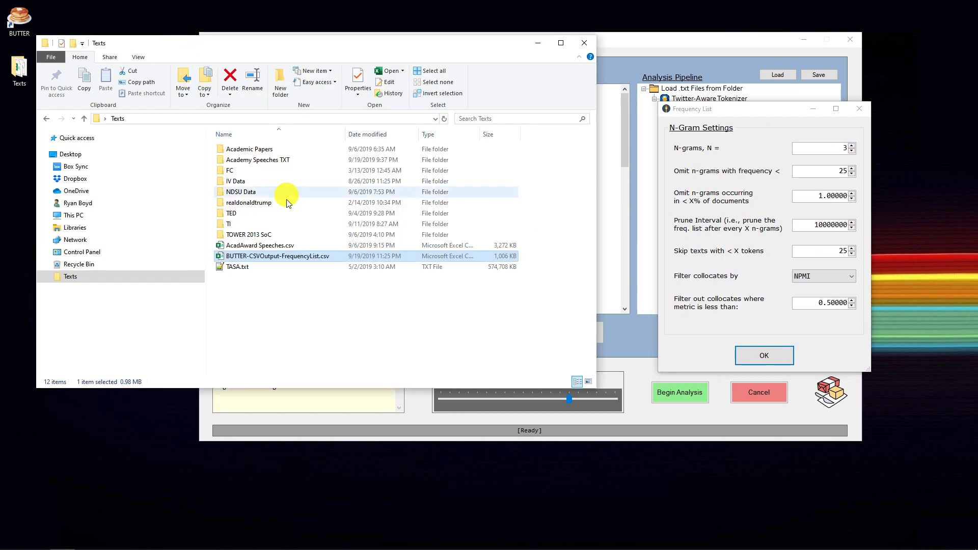
double_click(268, 260)
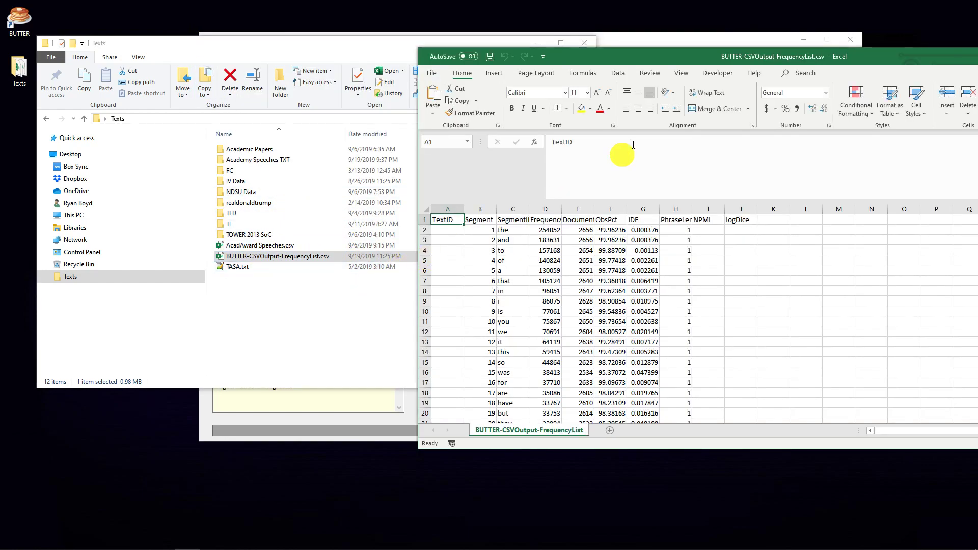
drag(651, 54, 1, 127)
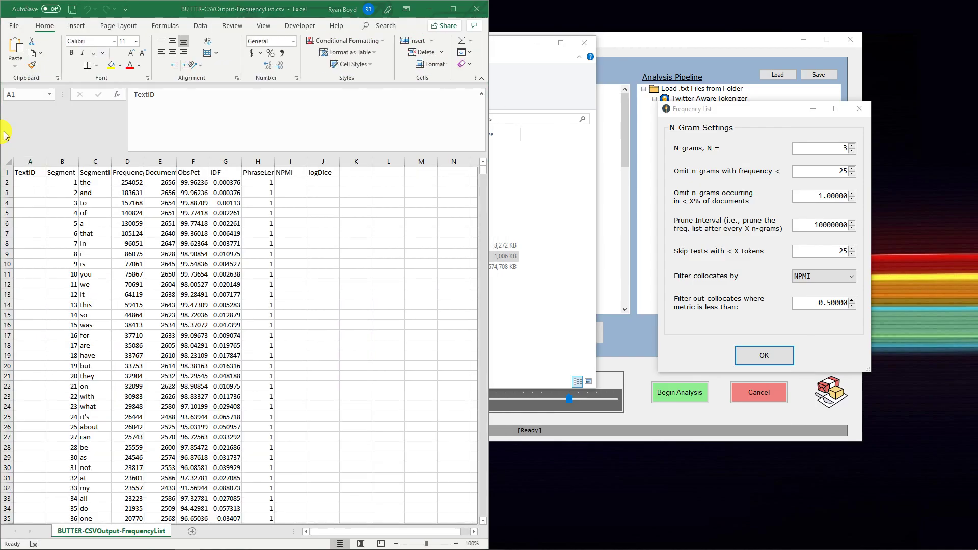
click(328, 7)
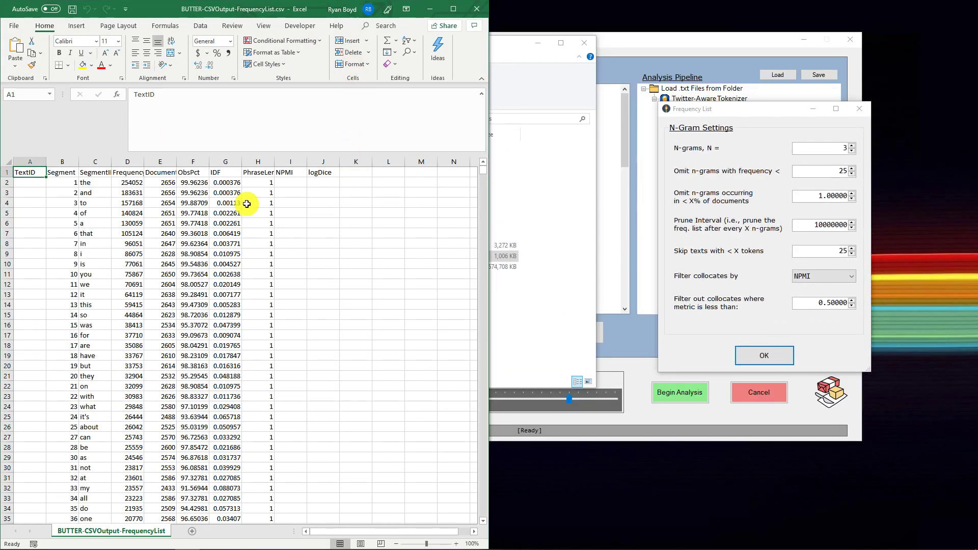
ctrl+scroll(223, 235, up, 3)
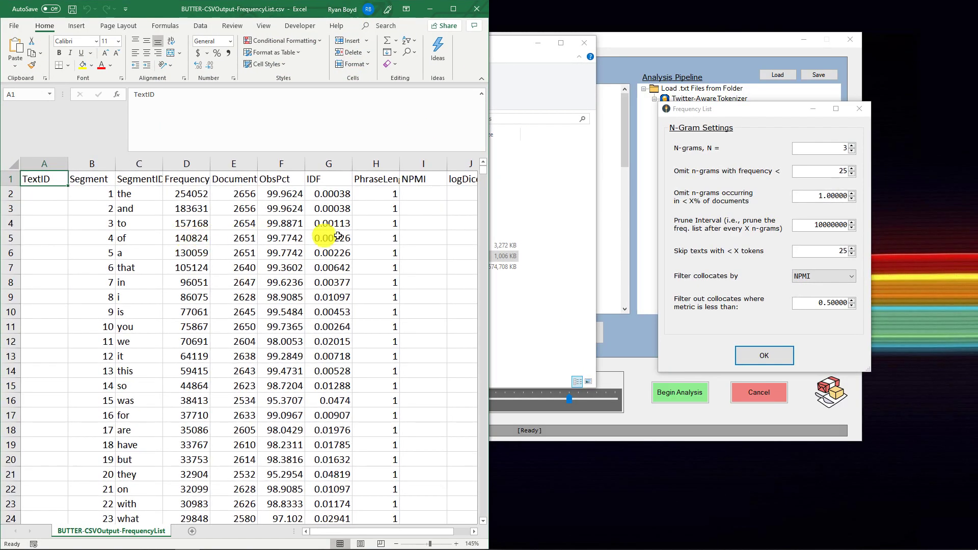
drag(489, 199, 647, 197)
ctrl+scroll(478, 214, up, 2)
ctrl+scroll(478, 214, down, 1)
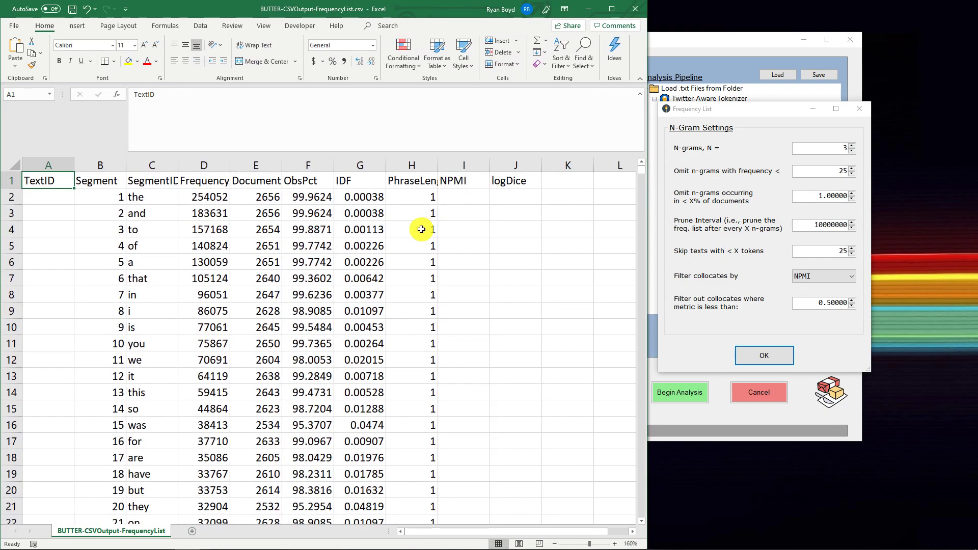
- Examine the Segment, SegmentID and Frequency columns of the frequency list, starting with the first rows
click(478, 228)
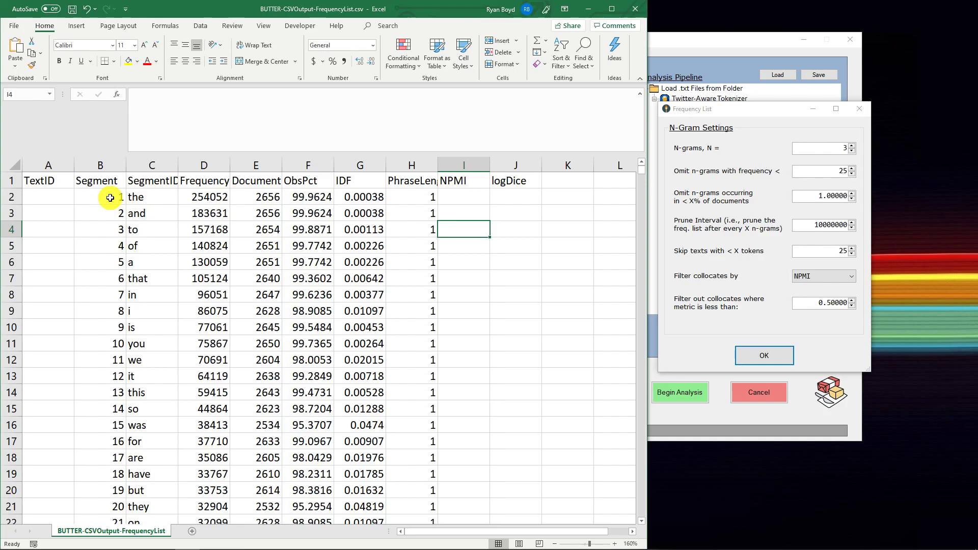
click(105, 181)
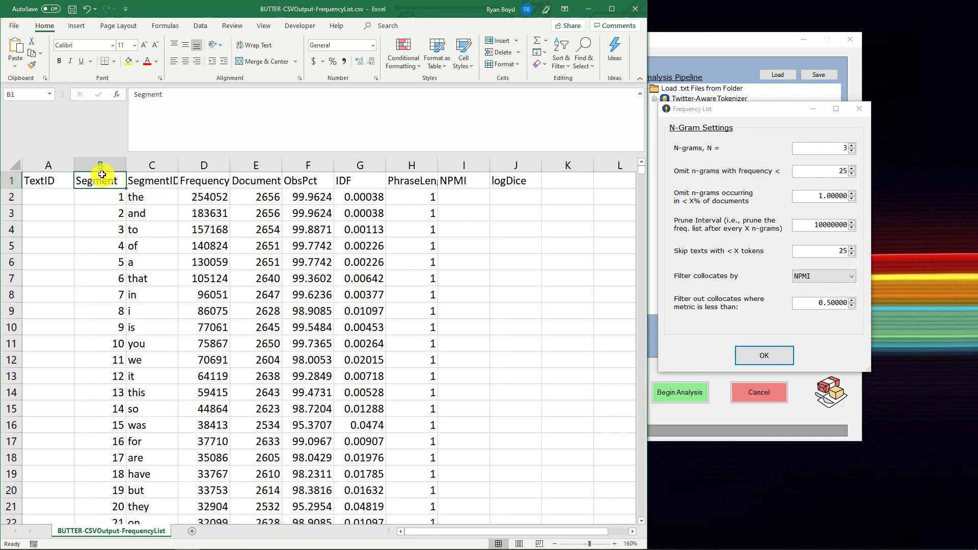
click(103, 160)
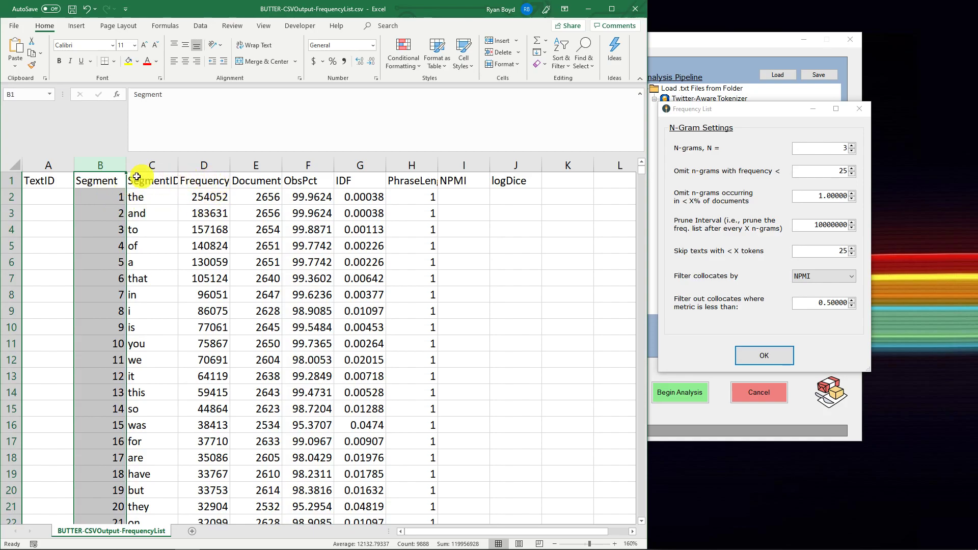
click(209, 182)
click(211, 197)
click(214, 213)
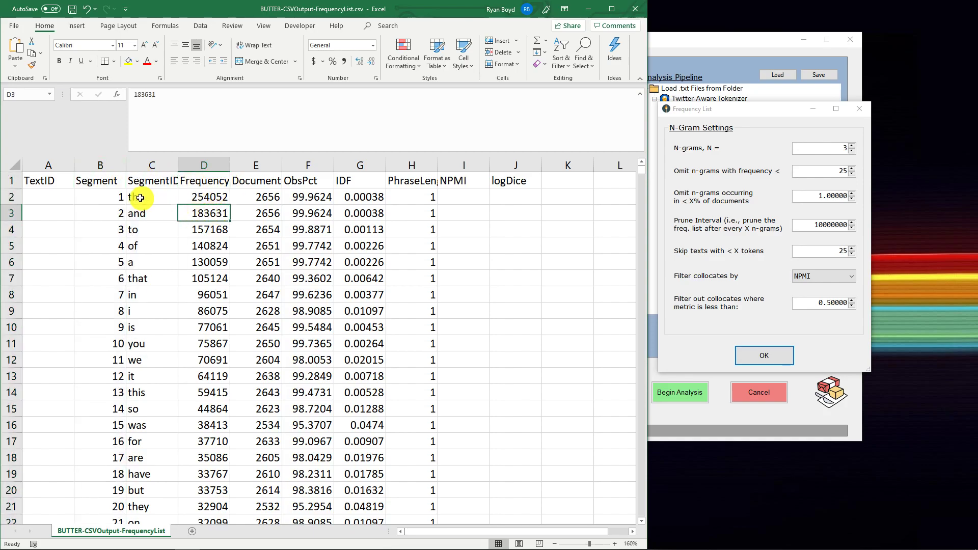
click(107, 196)
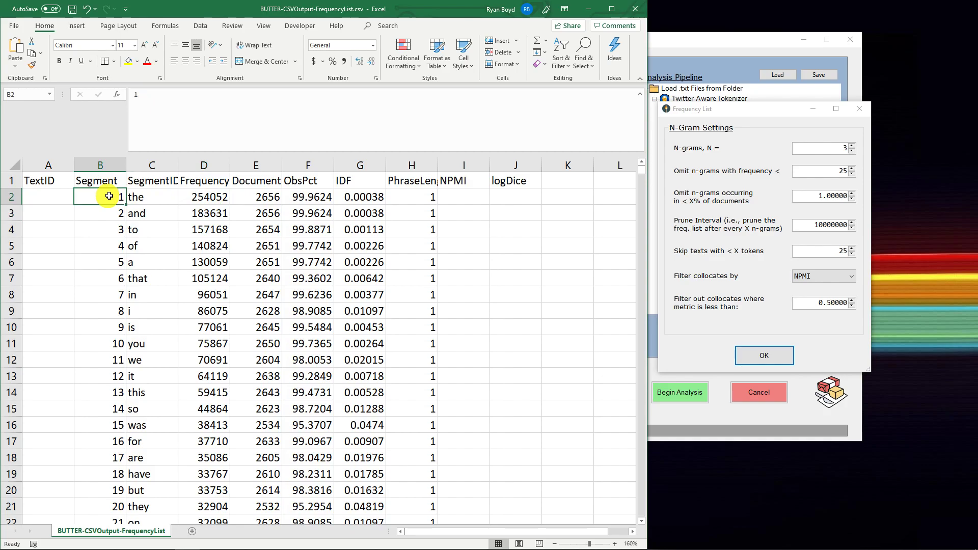
drag(107, 196, 149, 195)
click(150, 195)
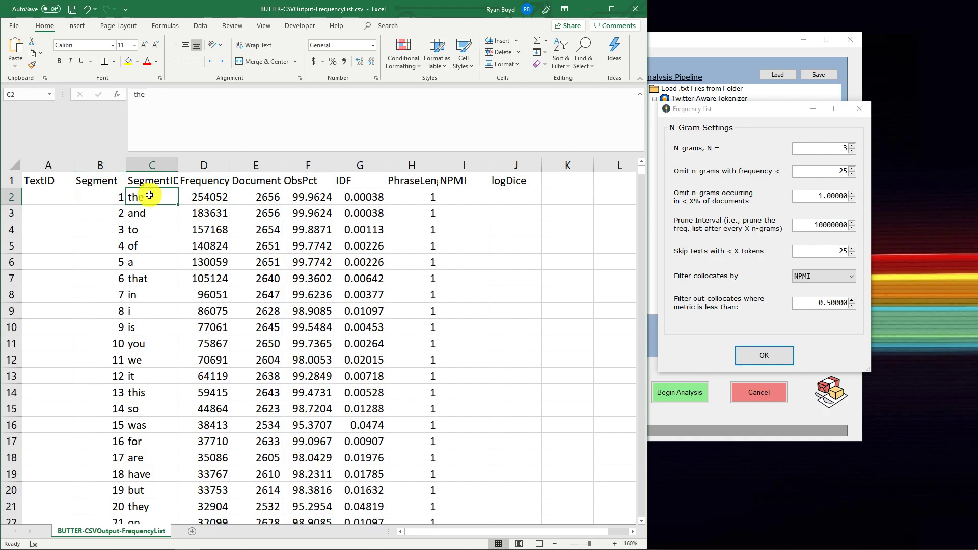
- Widen the PhraseLength, SegmentID, Frequency and Documents columns so that their headers are fully readable
click(415, 197)
drag(441, 165, 482, 166)
click(410, 179)
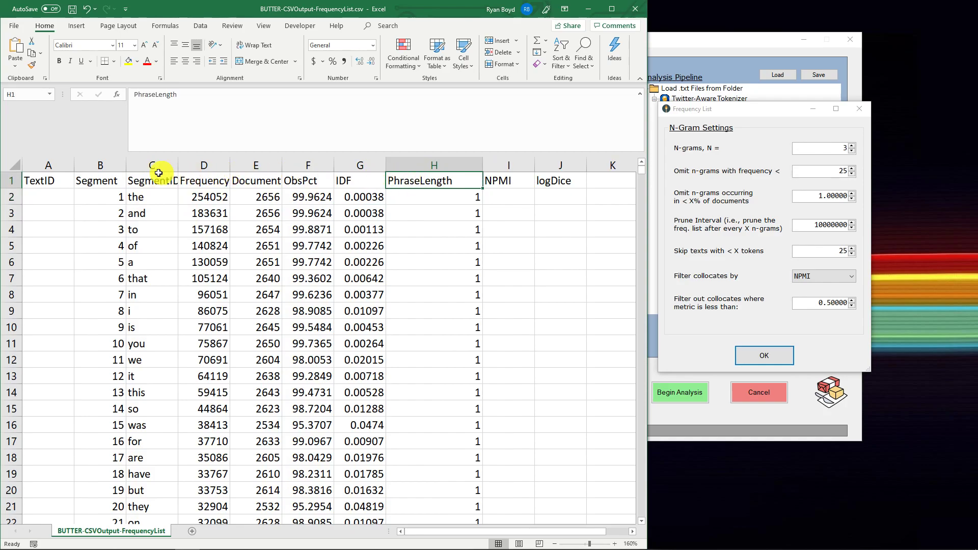
drag(148, 165, 246, 166)
- Examine how the Segment numbers pair with the SegmentID words in the first two data rows
click(148, 197)
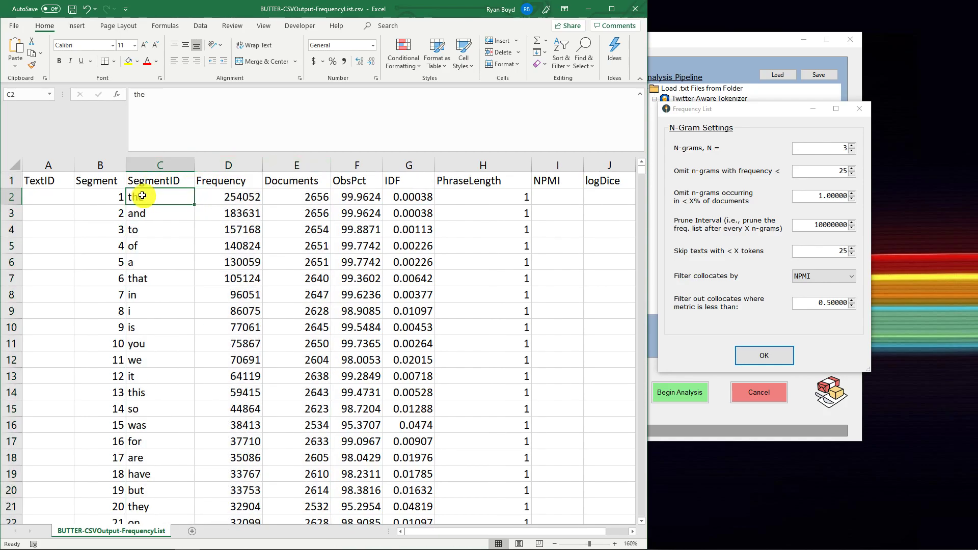
click(105, 193)
click(118, 206)
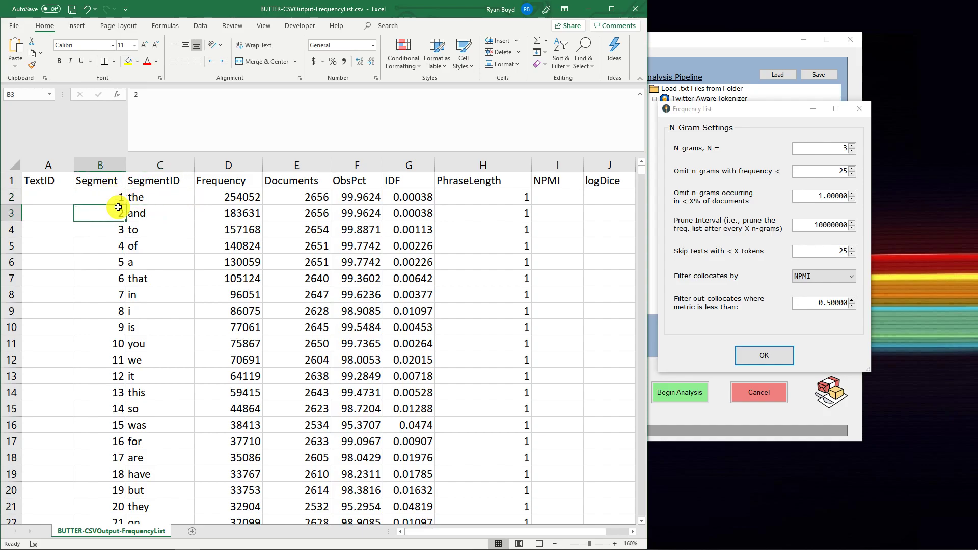
drag(118, 207, 168, 212)
click(157, 196)
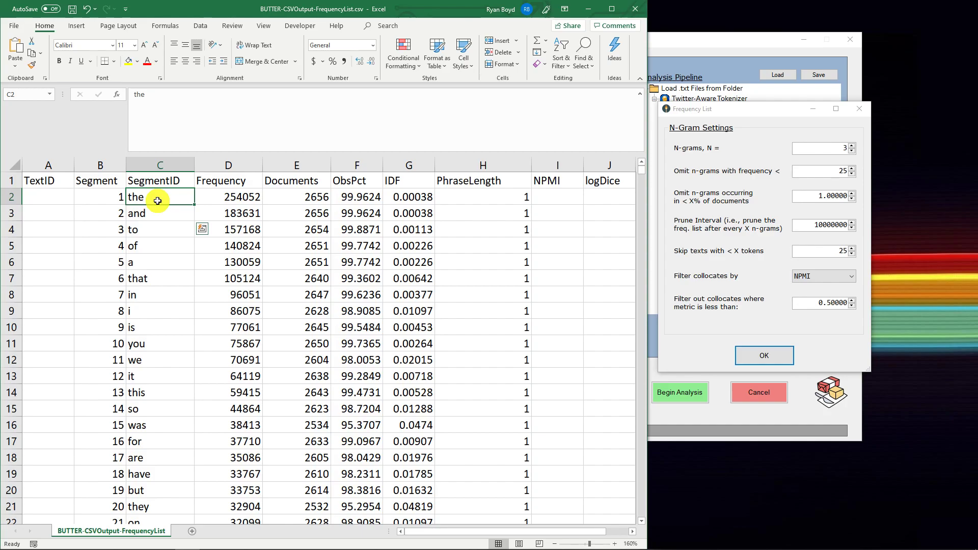
- Examine the most frequent words in the SegmentID column together with the first word's ObsPct value
drag(157, 200, 153, 326)
drag(151, 199, 155, 423)
click(152, 198)
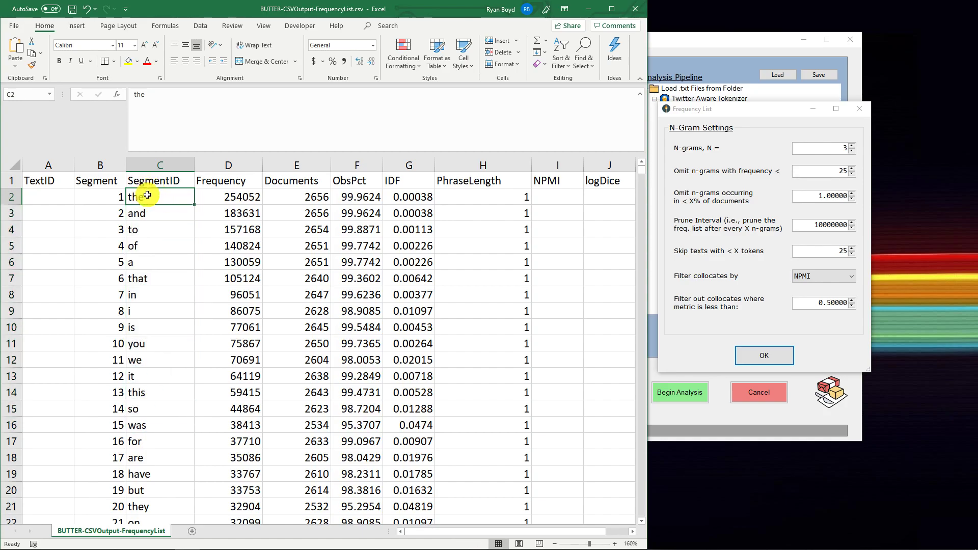
drag(147, 196, 154, 331)
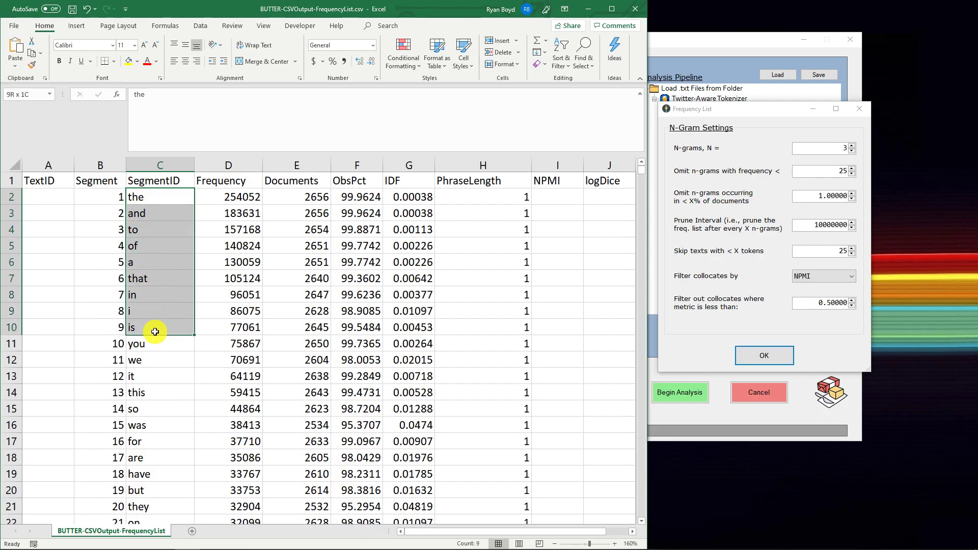
click(355, 200)
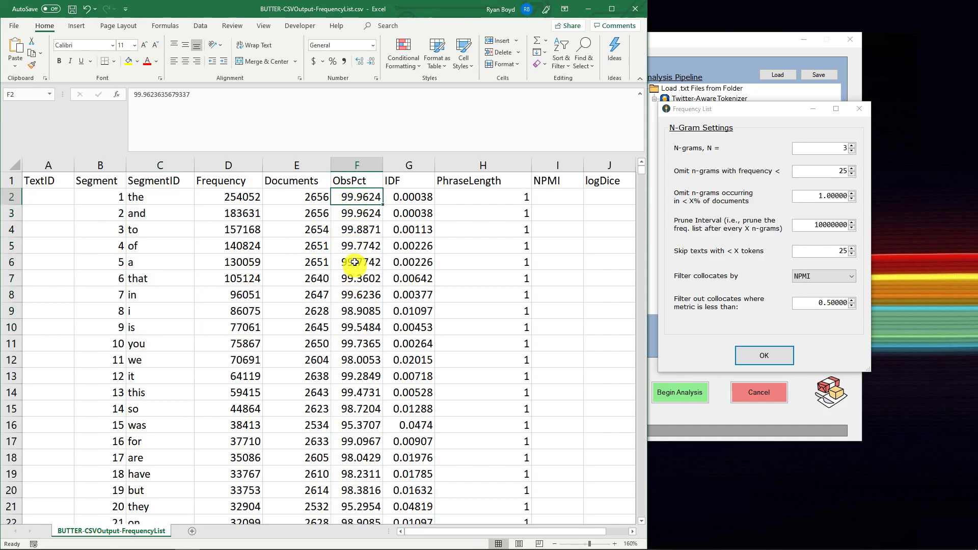
click(109, 193)
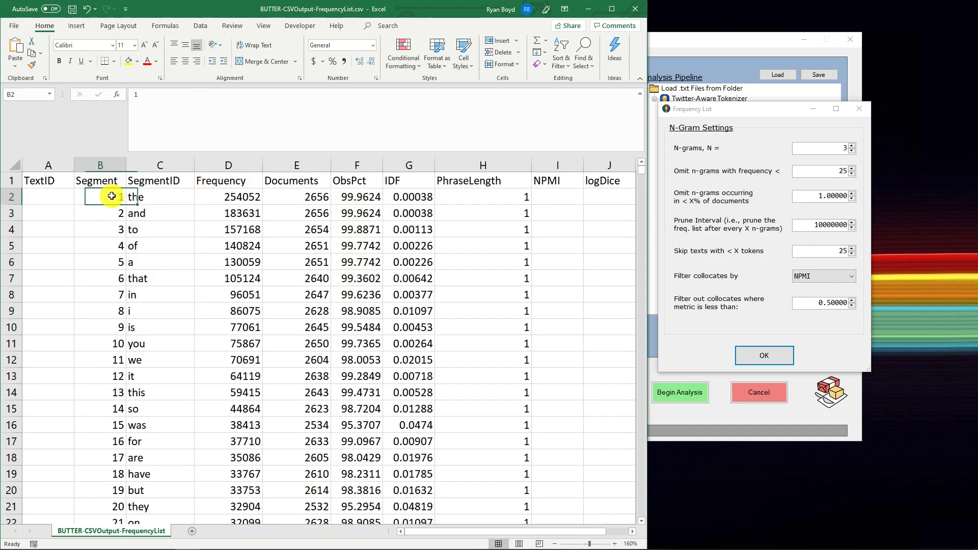
click(154, 166)
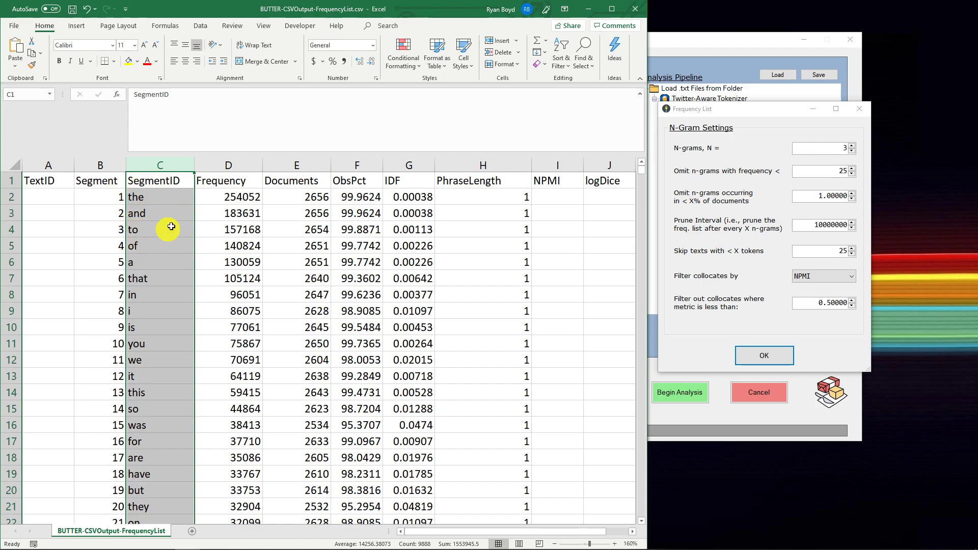
- Examine how two-word phrases such as "this is", "going to" and "to be" are interspersed among the single words further down the list
scroll(164, 288, down, 5)
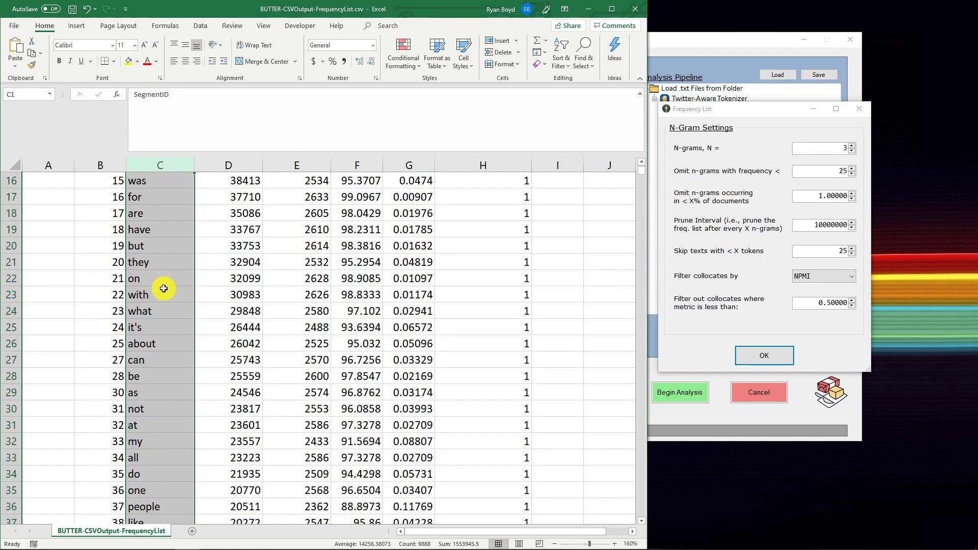
scroll(162, 286, down, 10)
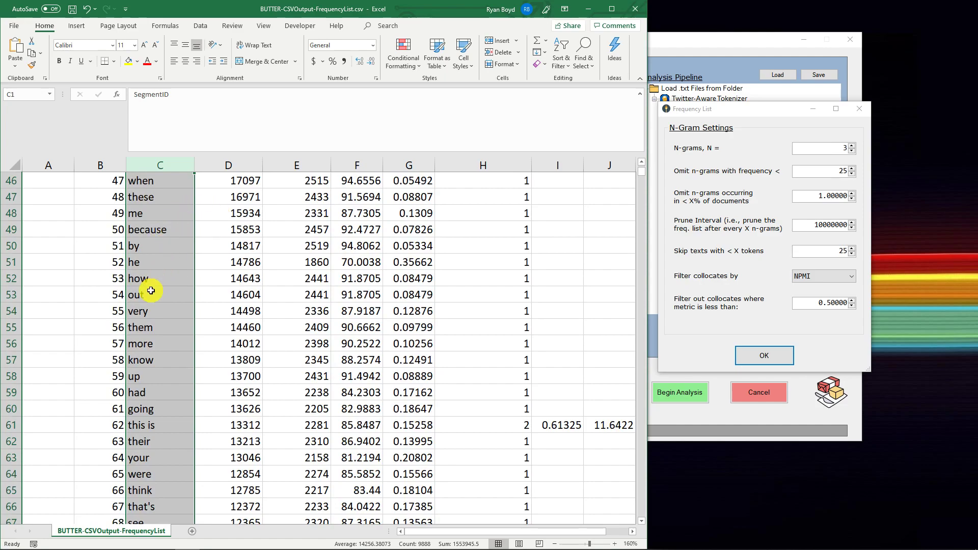
click(150, 290)
drag(514, 425, 163, 424)
scroll(256, 405, down, 6)
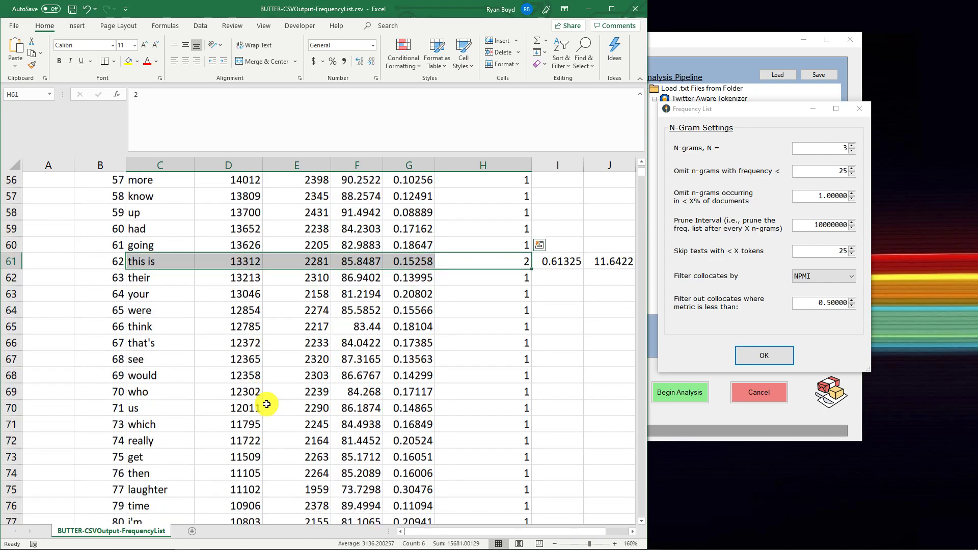
drag(515, 425, 186, 442)
scroll(251, 366, down, 14)
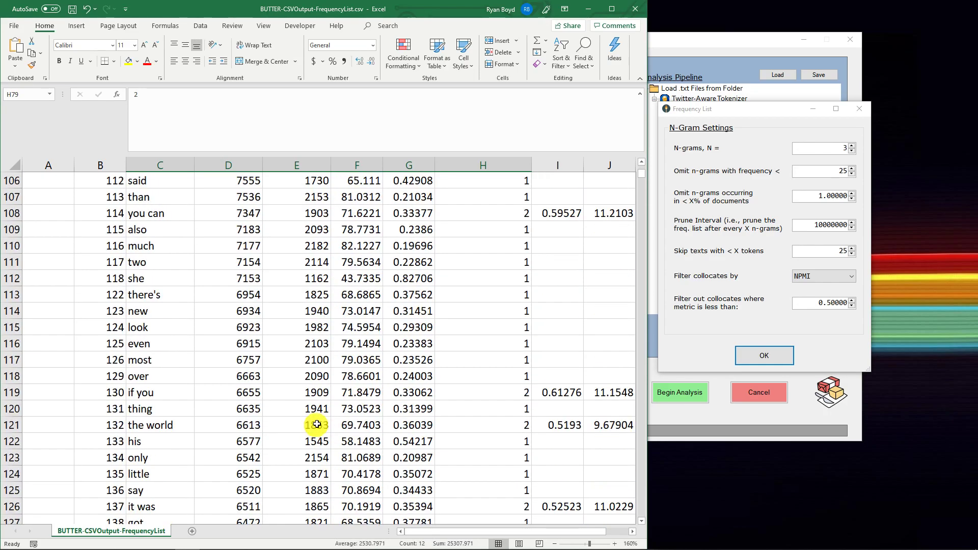
scroll(496, 402, up, 20)
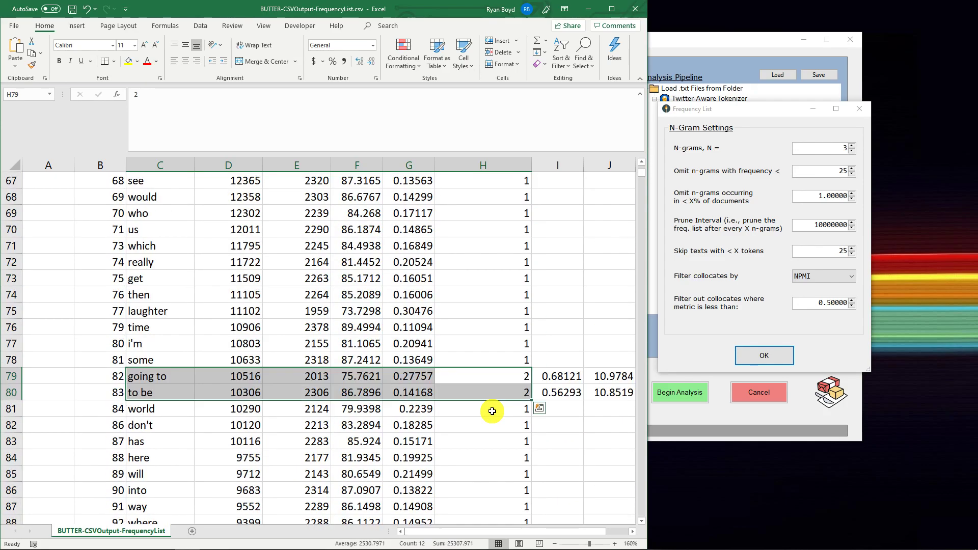
scroll(504, 391, up, 14)
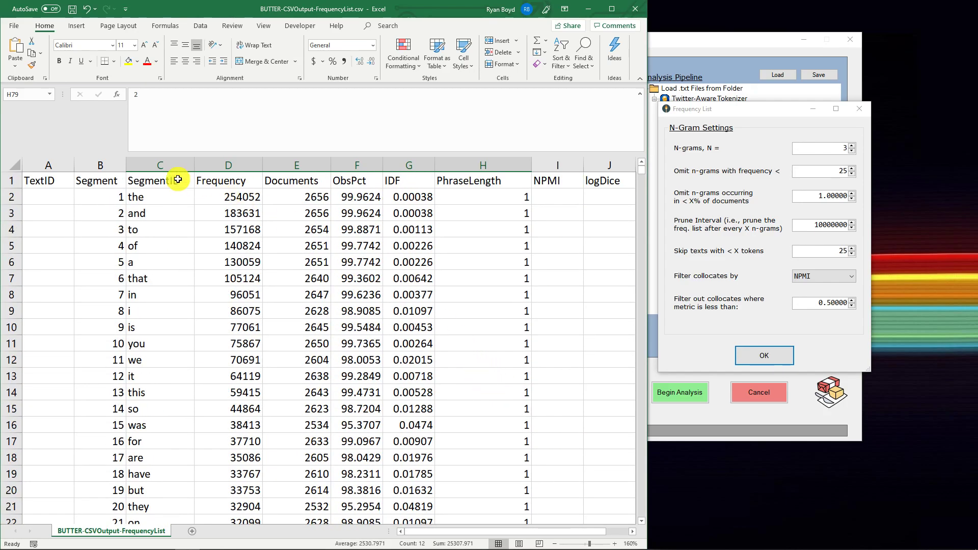
- Examine the first SegmentID and Frequency entries alongside the minimum n-gram frequency setting in the Frequency List plugin settings
click(179, 179)
drag(159, 184, 156, 359)
click(226, 182)
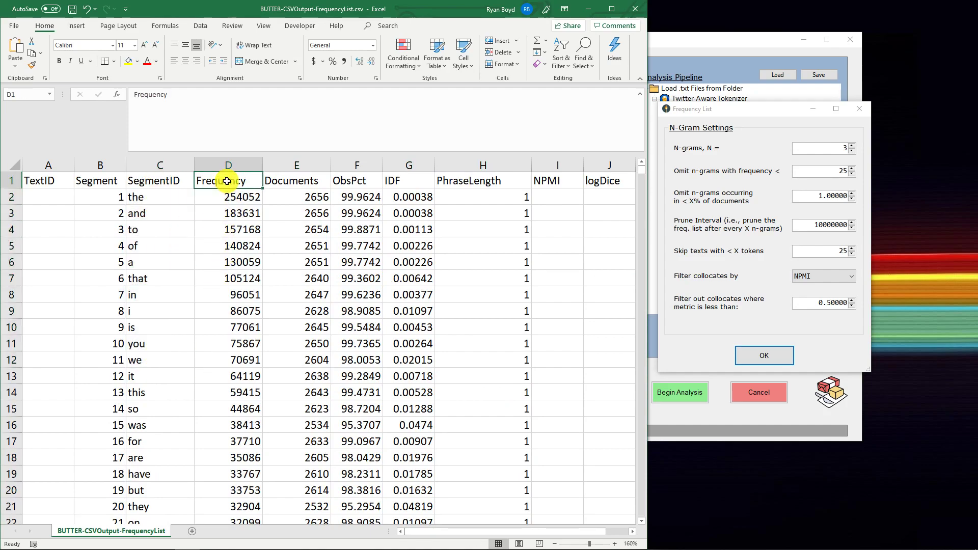
drag(227, 181, 229, 336)
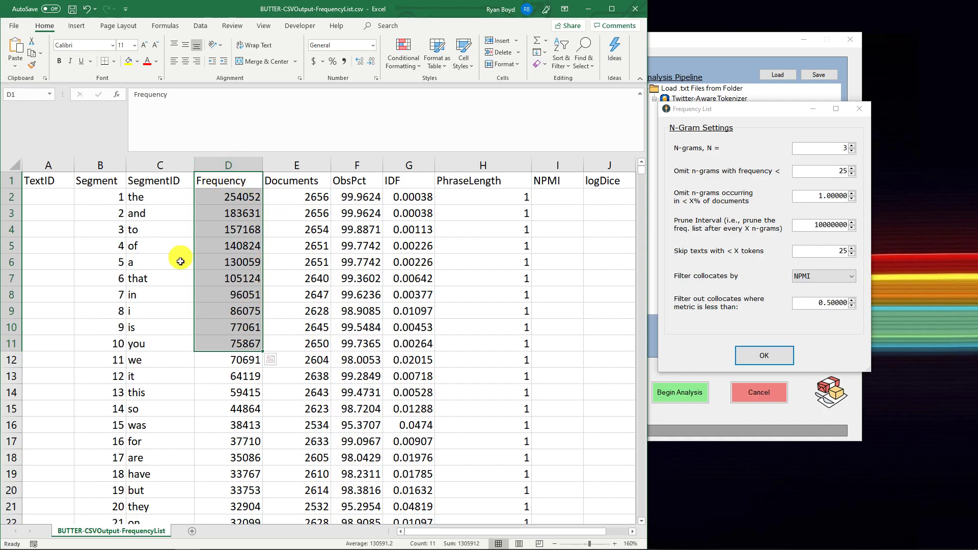
click(239, 228)
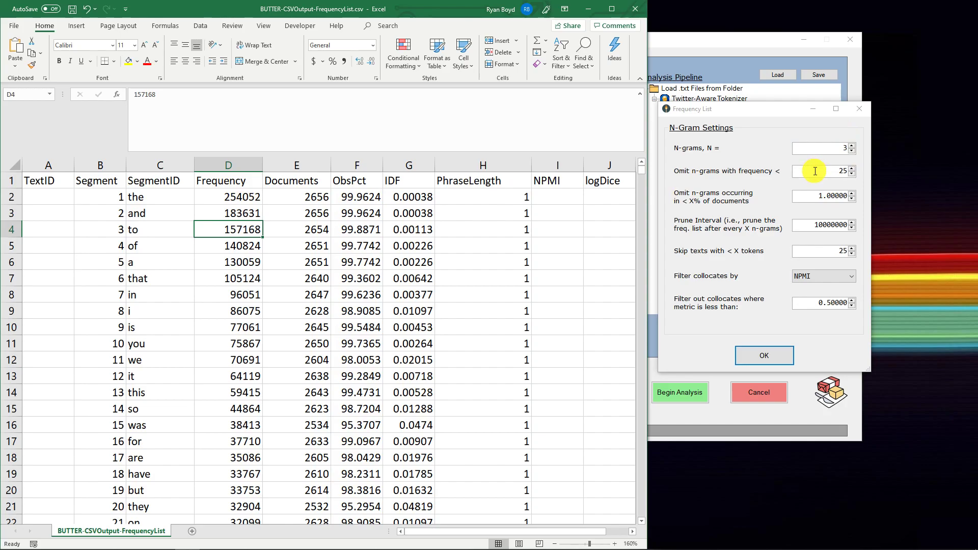
drag(815, 171, 855, 171)
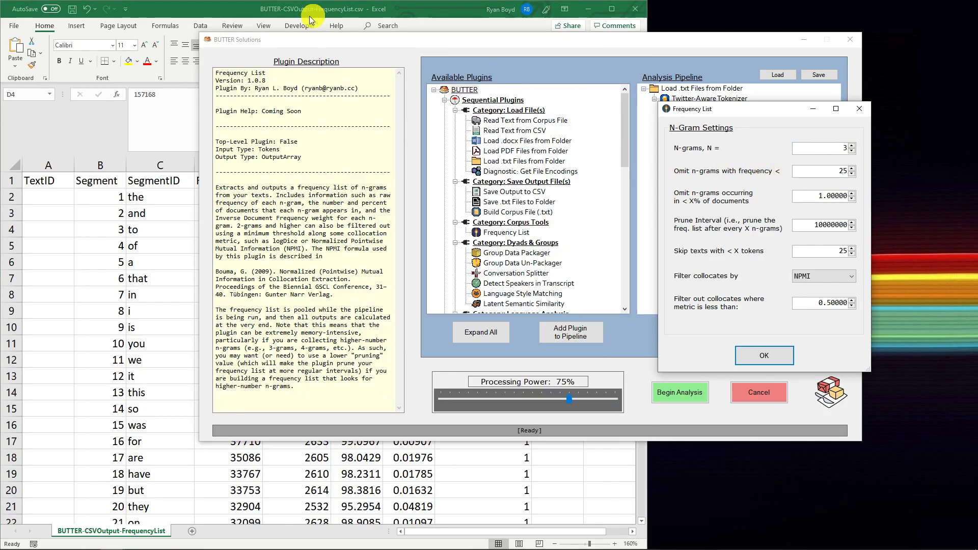
- Switch back to the Excel workbook and check the Frequency column from its first value to its last data row
click(245, 13)
click(233, 164)
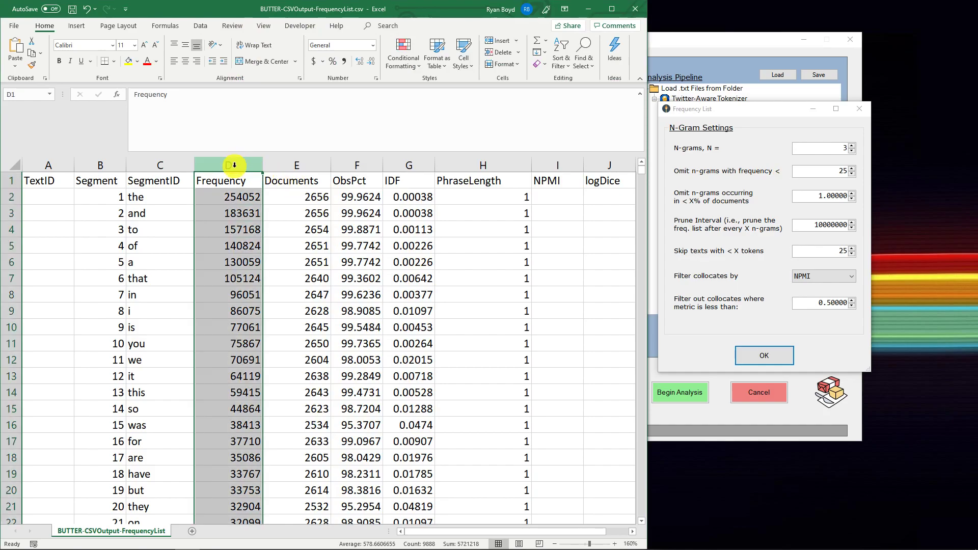
click(240, 196)
drag(640, 170, 640, 524)
scroll(357, 397, down, 3)
click(252, 361)
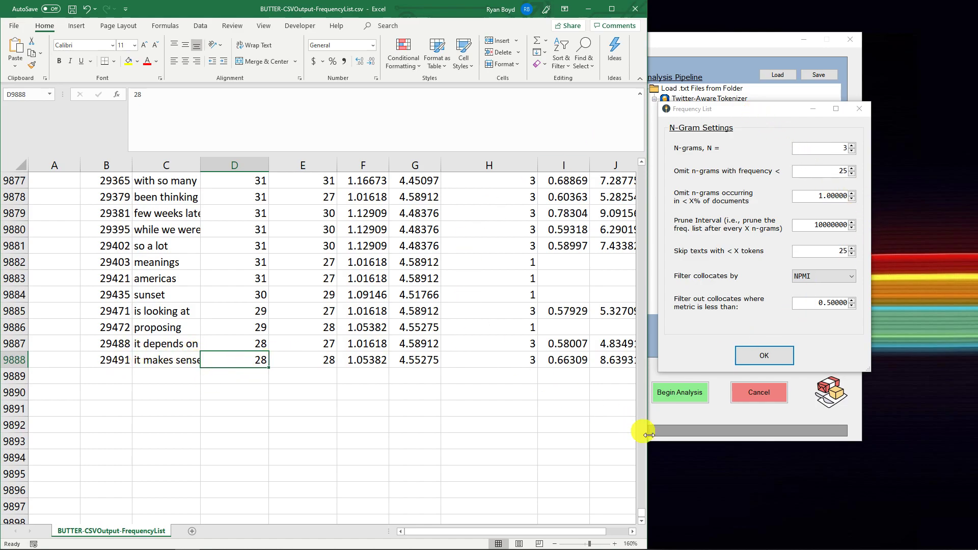
drag(641, 515, 633, 156)
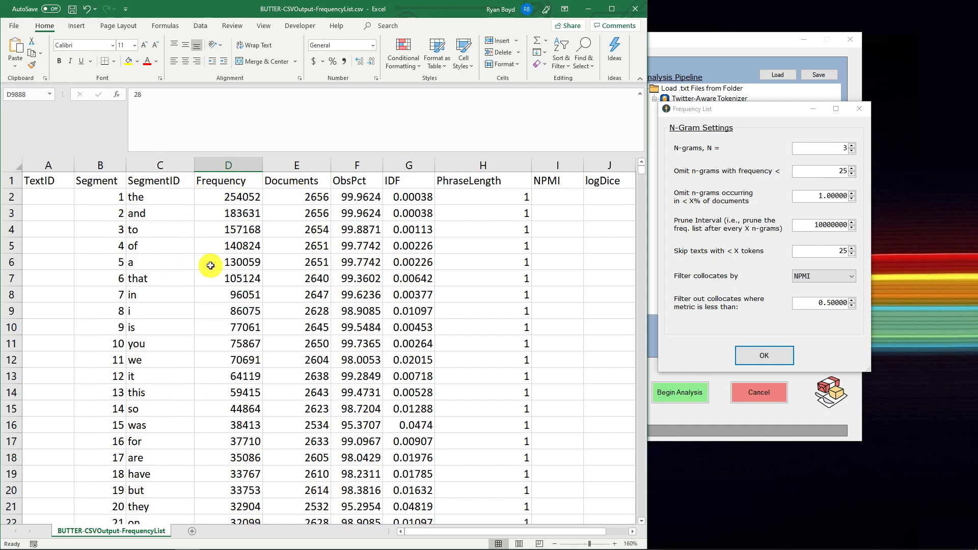
- Examine the Frequency values across the final rows of the list, from row 9888 up to row 9861
drag(643, 171, 641, 512)
drag(240, 506, 239, 171)
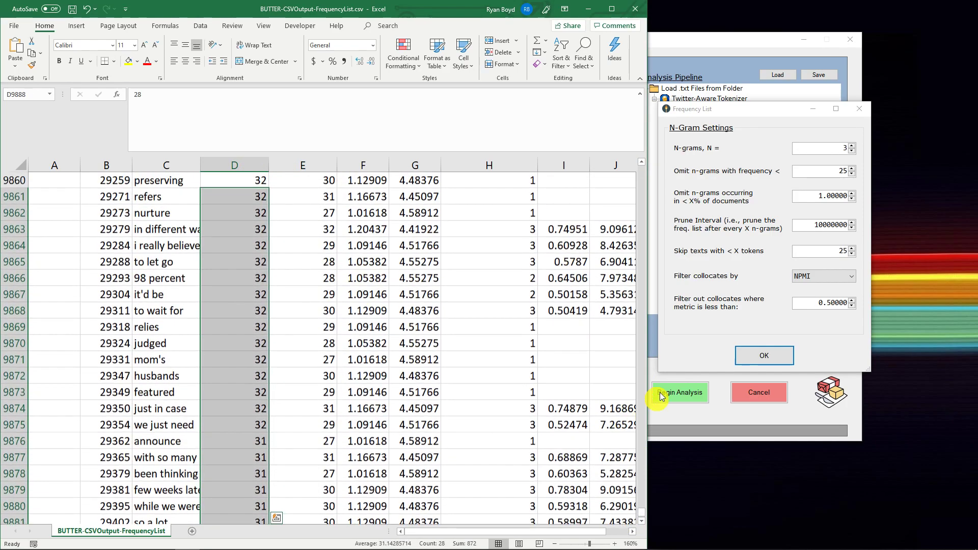
click(655, 403)
click(638, 511)
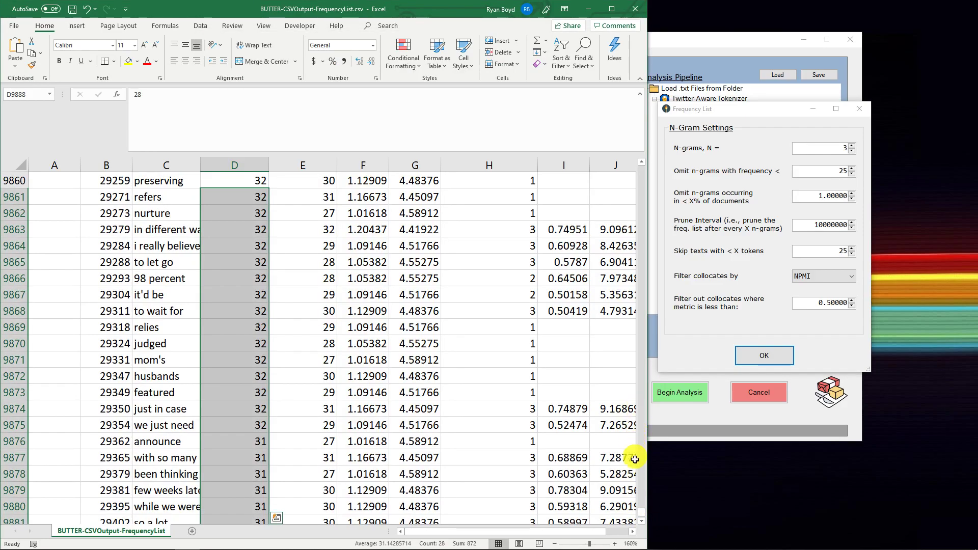
drag(644, 512, 649, 153)
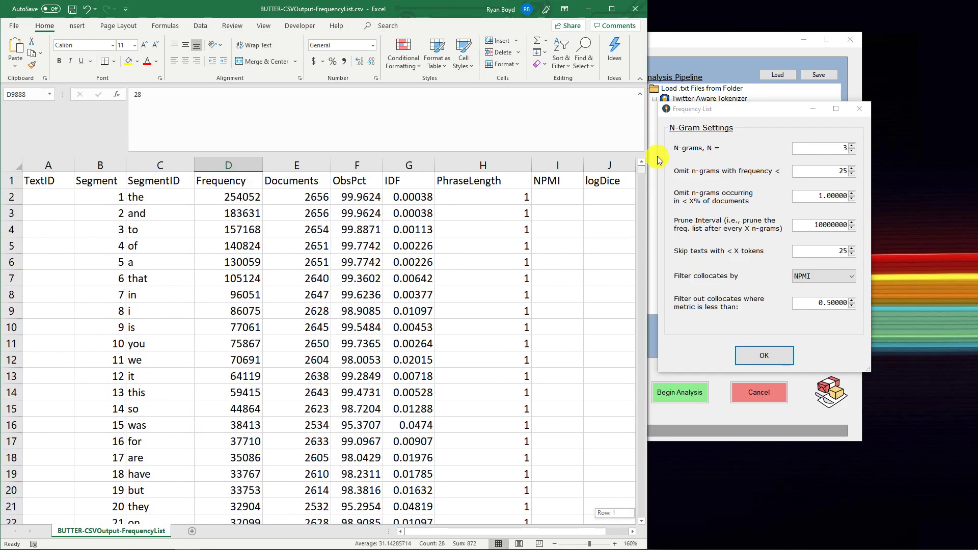
- Examine the Frequency and Documents values for the word "the" in the first data row
mouse_move(237, 198)
mouse_down()
mouse_move(245, 537)
mouse_move(236, 517)
mouse_move(236, 126)
mouse_move(239, 191)
mouse_up()
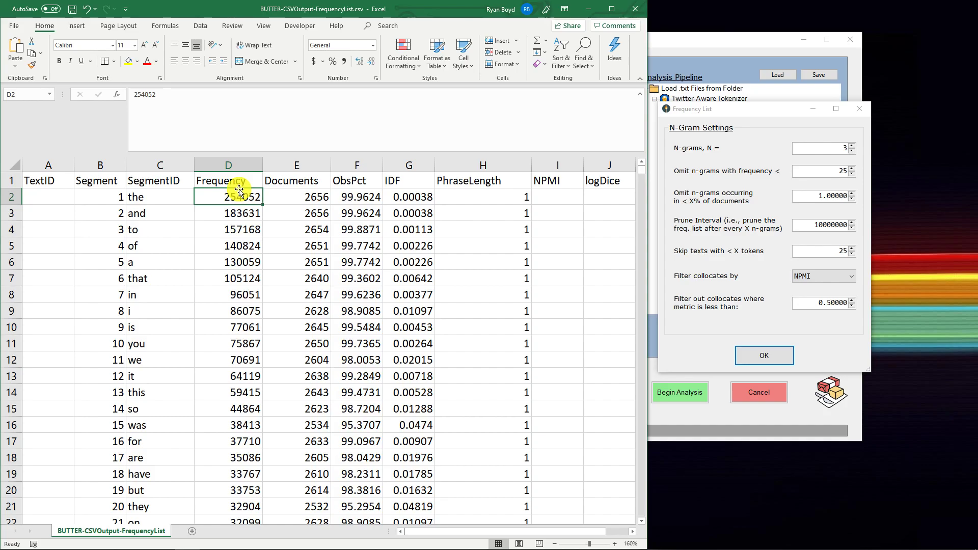
drag(163, 199, 245, 194)
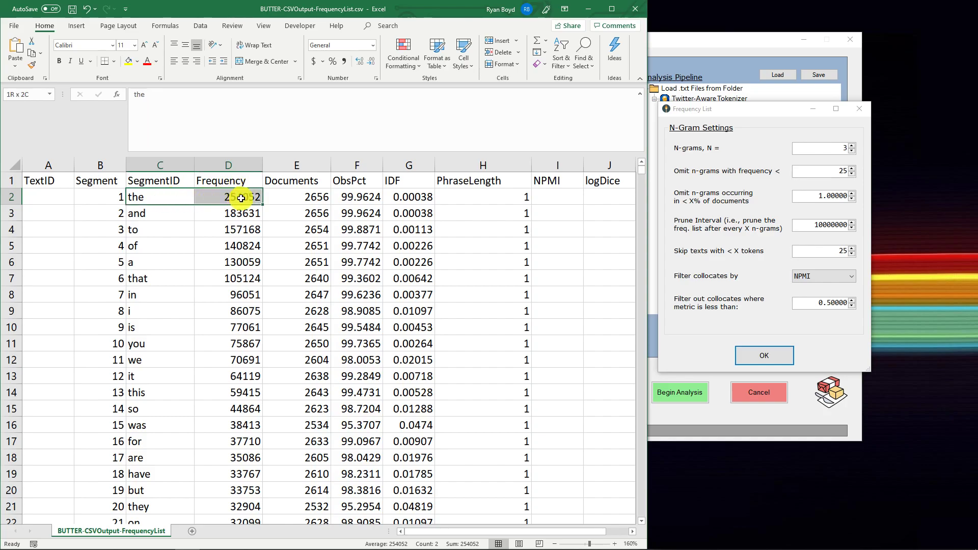
click(309, 181)
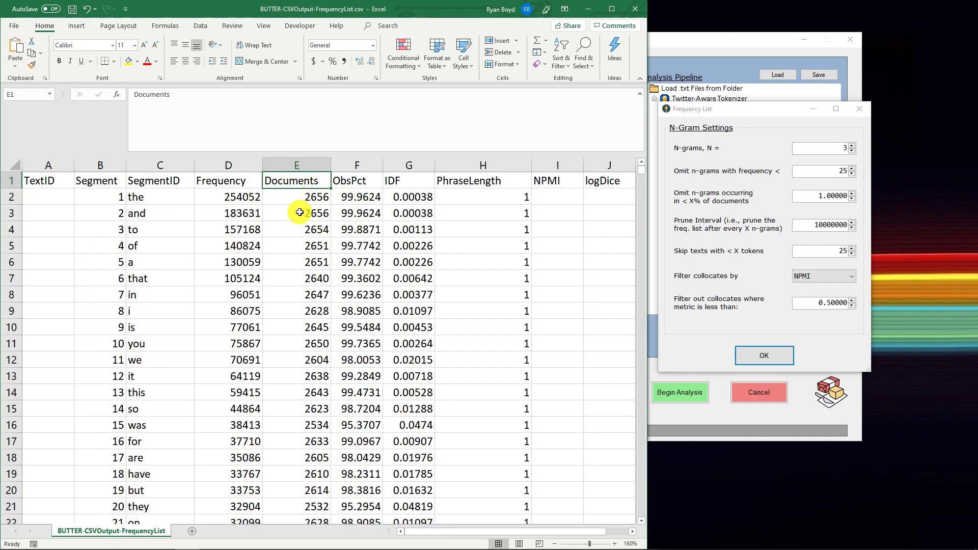
drag(311, 198, 137, 198)
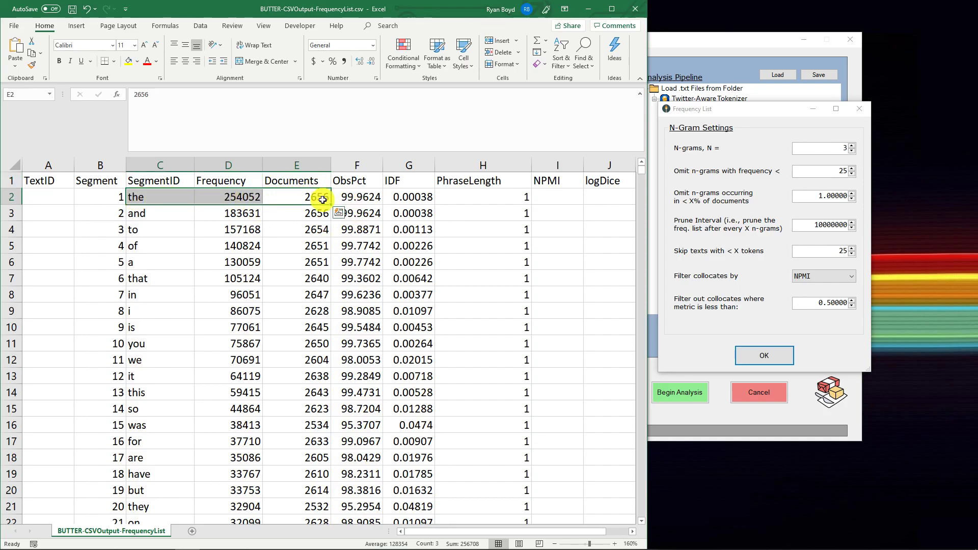
- Examine the ObsPct header and its value for the word "the"
click(349, 197)
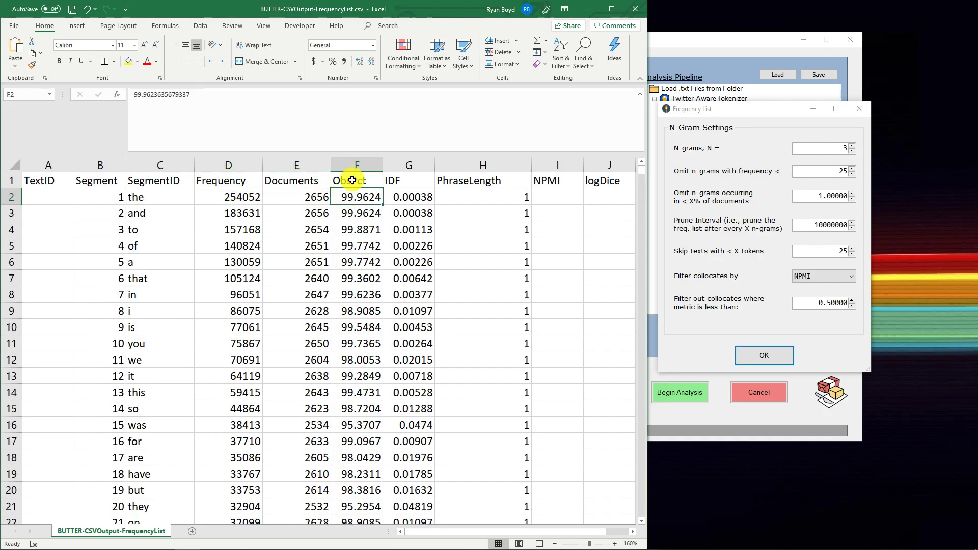
drag(349, 180, 355, 199)
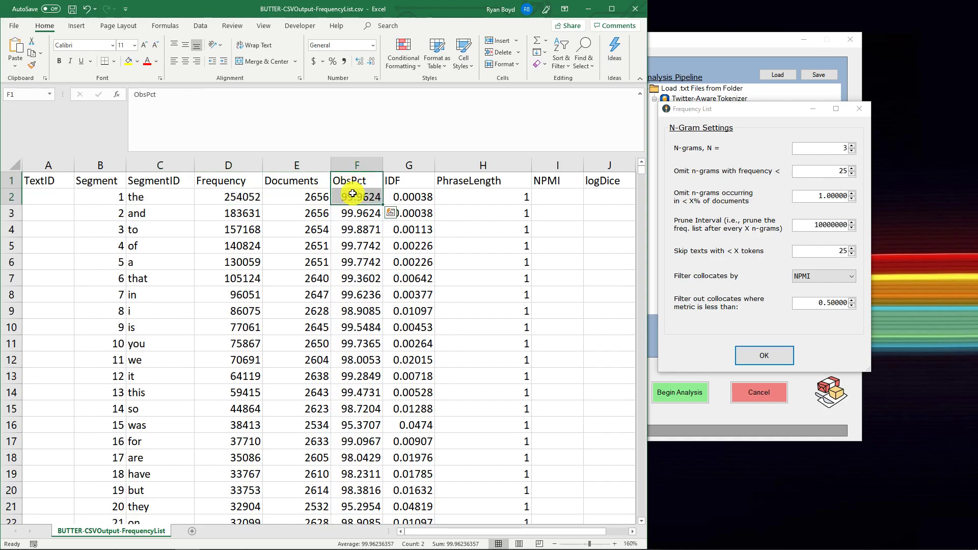
click(352, 195)
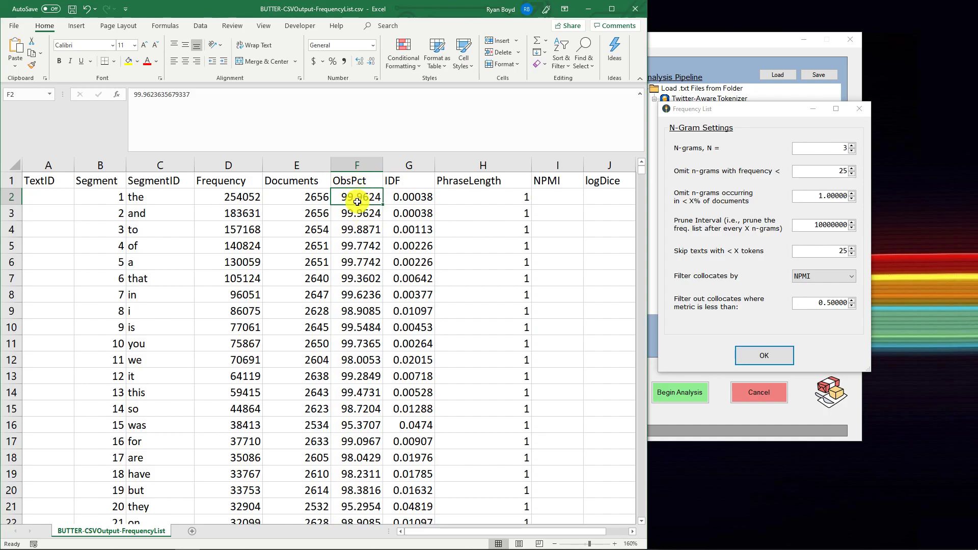
click(157, 195)
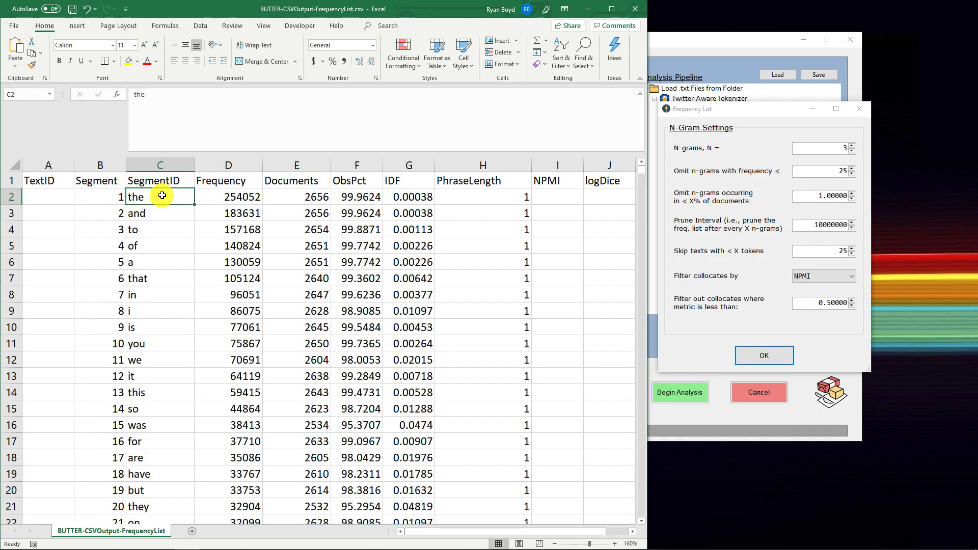
- Examine the IDF header and its value for the word "the"
click(410, 191)
drag(410, 182, 413, 193)
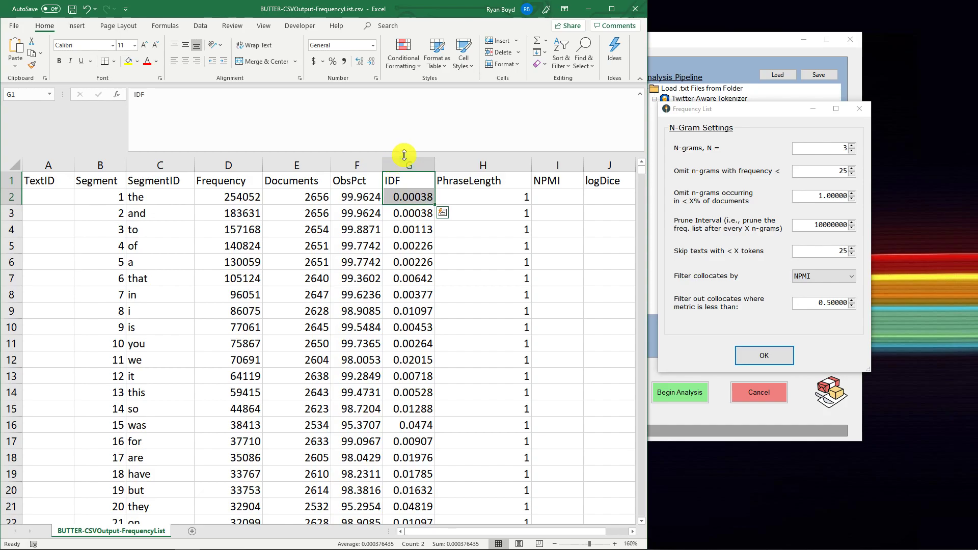
click(158, 195)
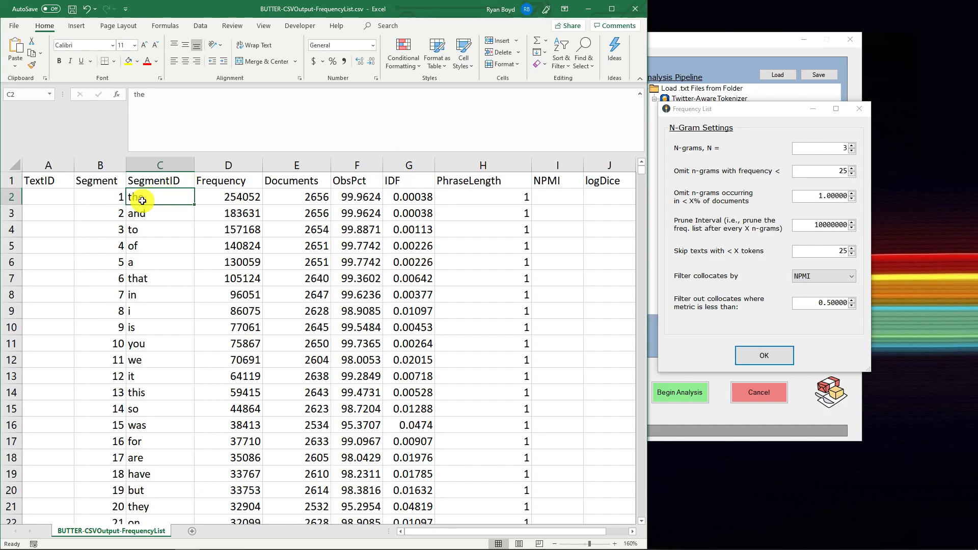
click(406, 199)
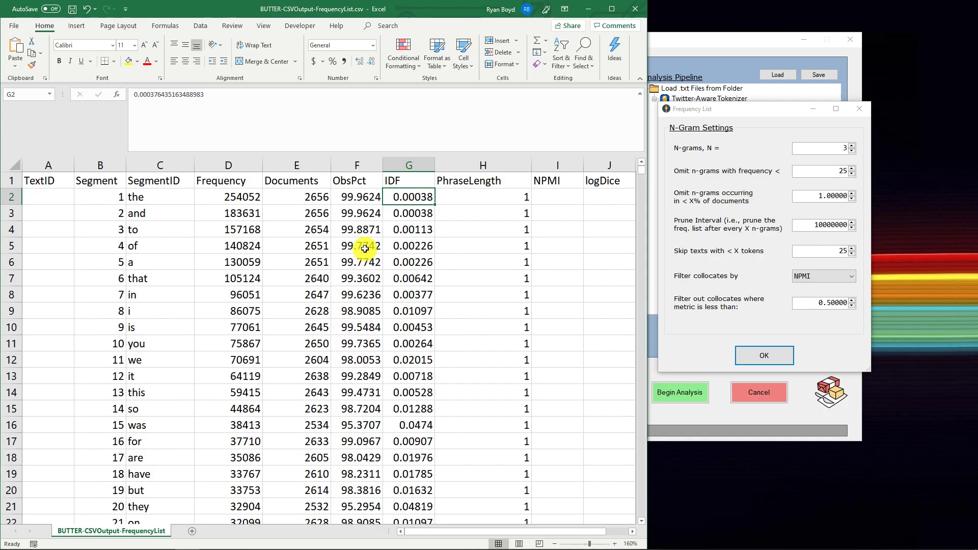
- Examine how the PhraseLength column relates to two-word phrases such as "a lot" and "kind of" further down the list
click(480, 198)
click(489, 182)
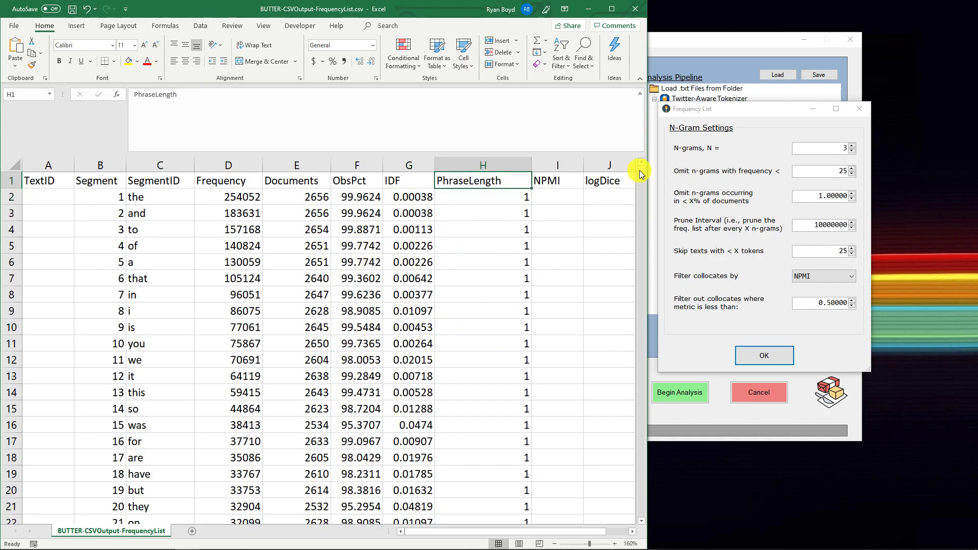
drag(640, 171, 647, 176)
scroll(515, 233, up, 1)
drag(497, 230, 160, 229)
drag(516, 245, 159, 243)
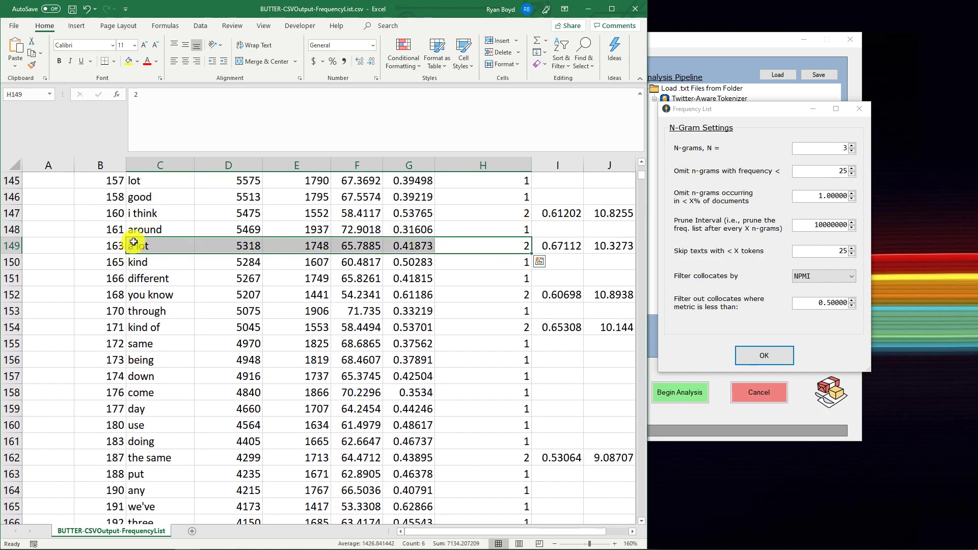
drag(548, 324, 168, 325)
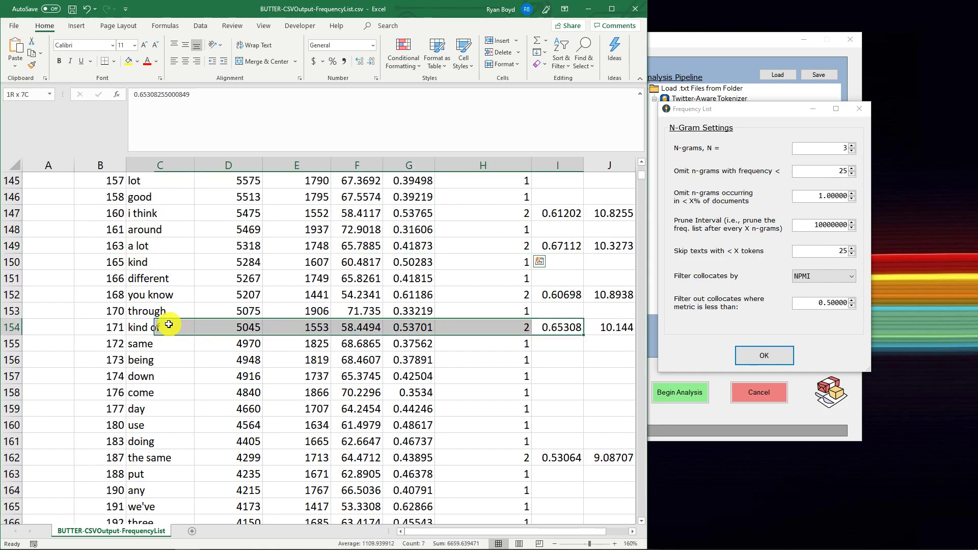
scroll(558, 331, down, 1)
scroll(510, 255, up, 20)
scroll(508, 254, up, 20)
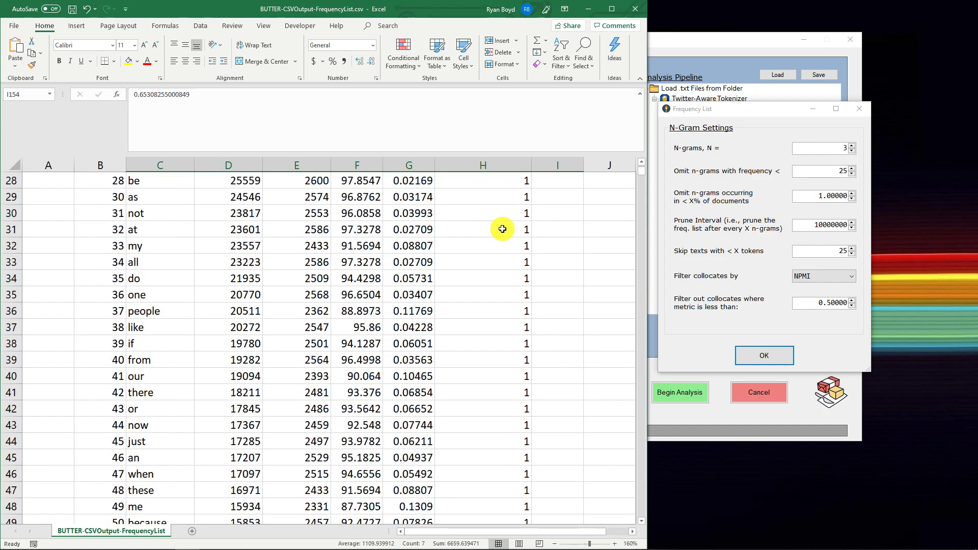
- Sort the list by PhraseLength from largest to smallest and inspect the first two phrases in the SegmentID column
click(484, 206)
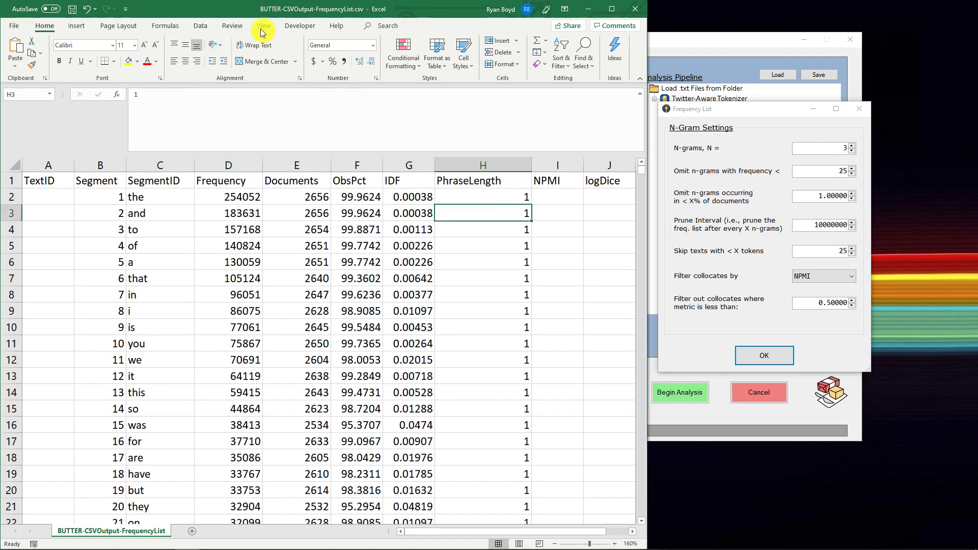
click(200, 26)
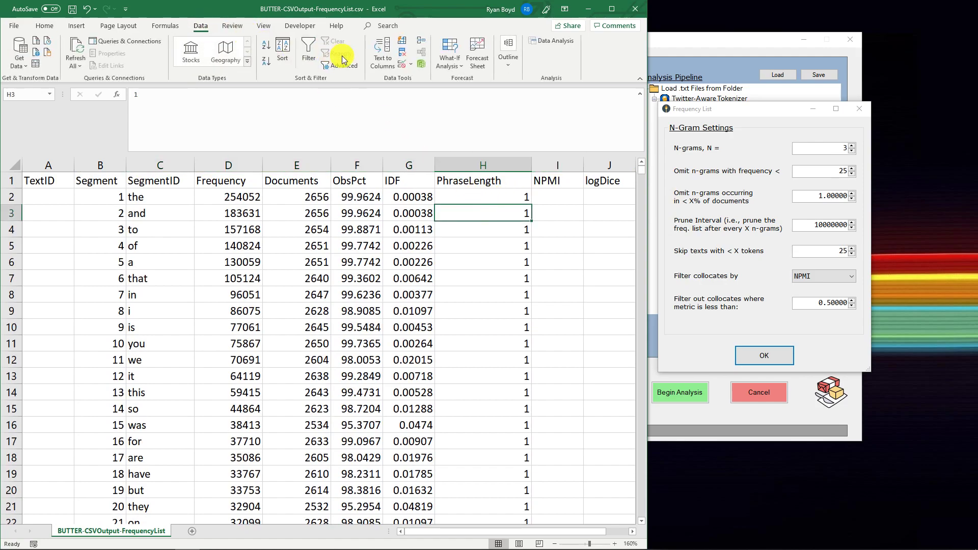
click(266, 61)
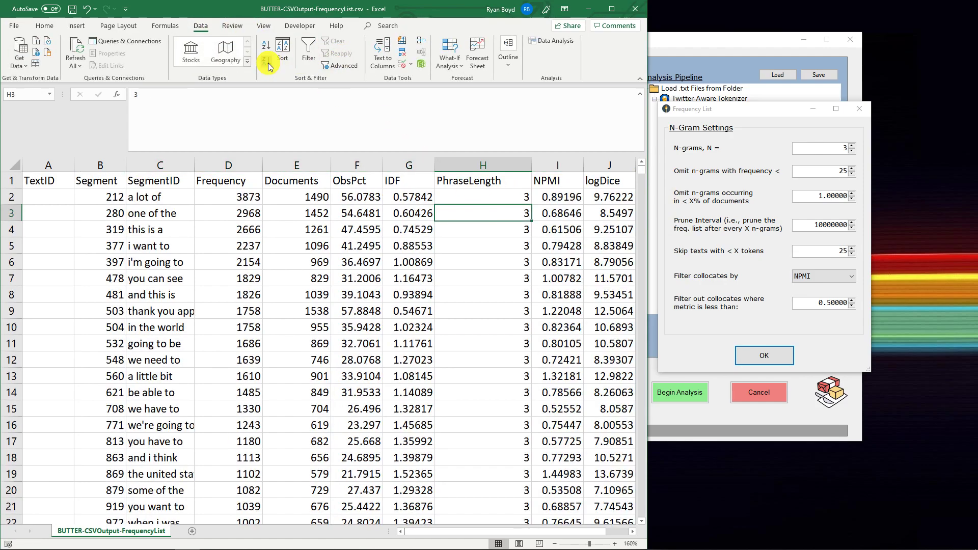
click(163, 200)
click(157, 212)
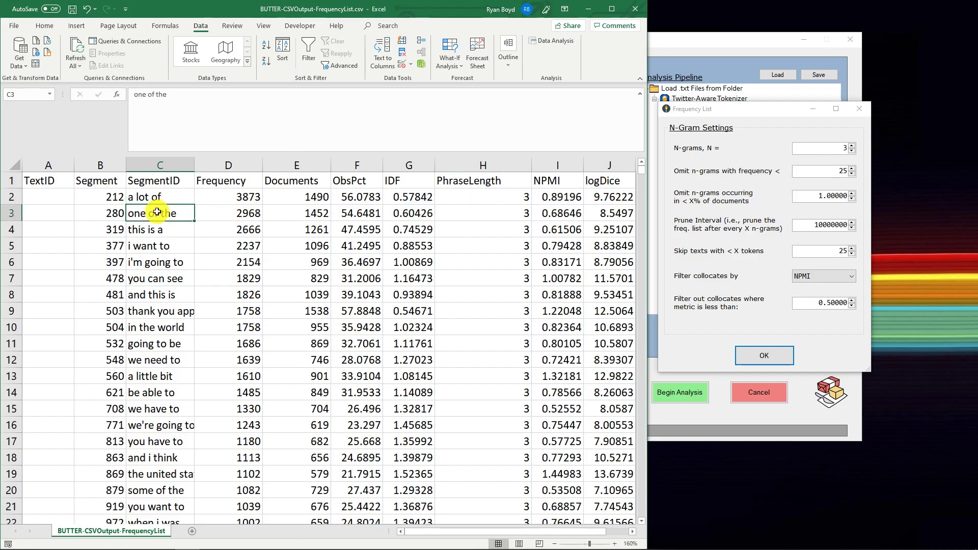
- Examine the NPMI and logDice headers and sort the list by NPMI from largest to smallest
click(157, 247)
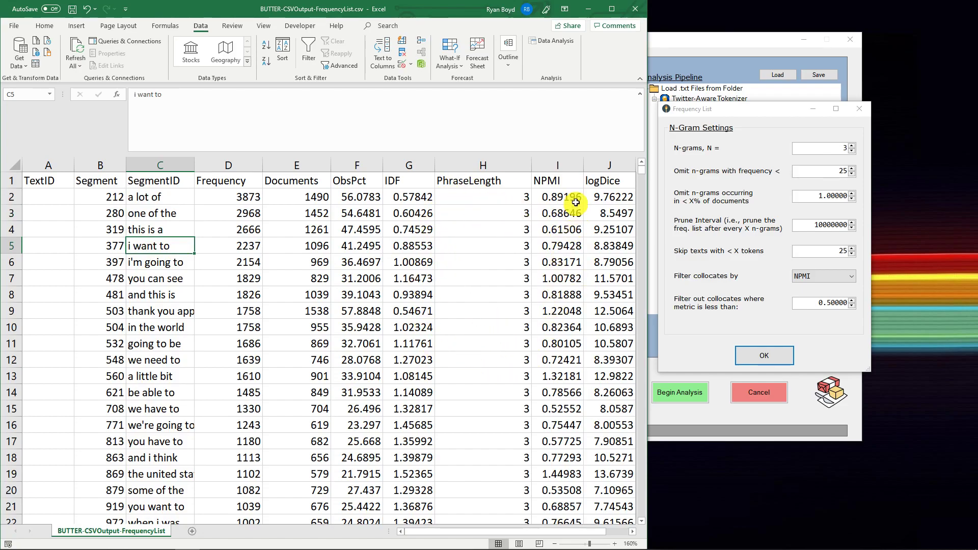
drag(547, 182, 595, 182)
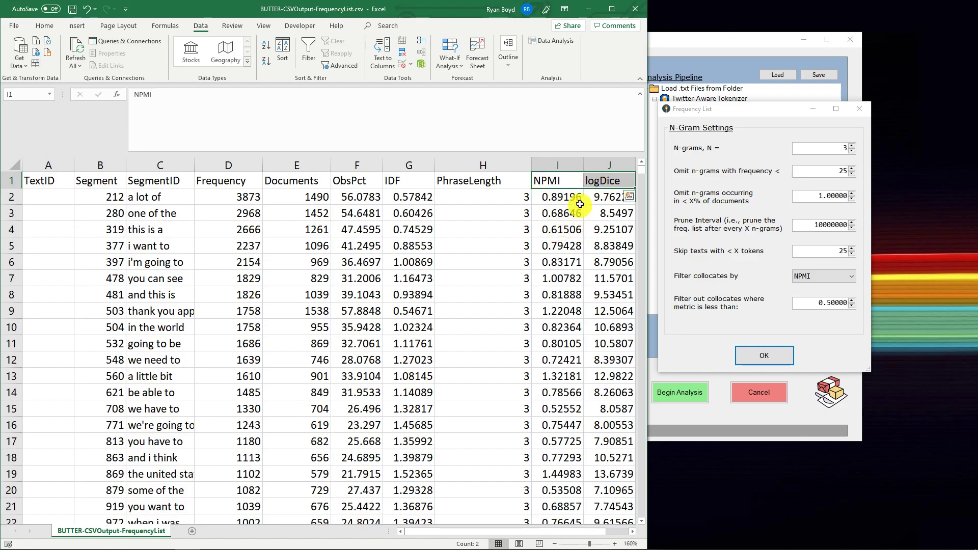
click(550, 182)
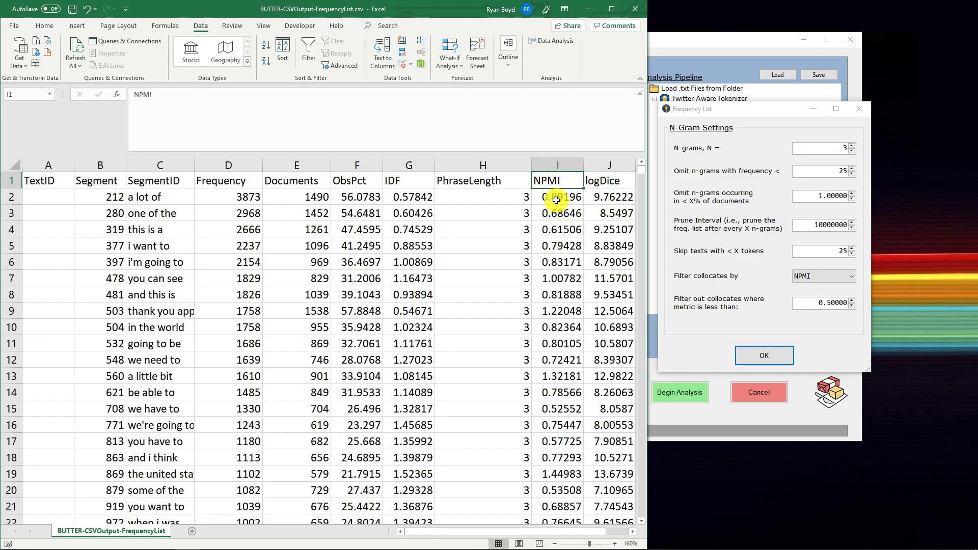
click(561, 197)
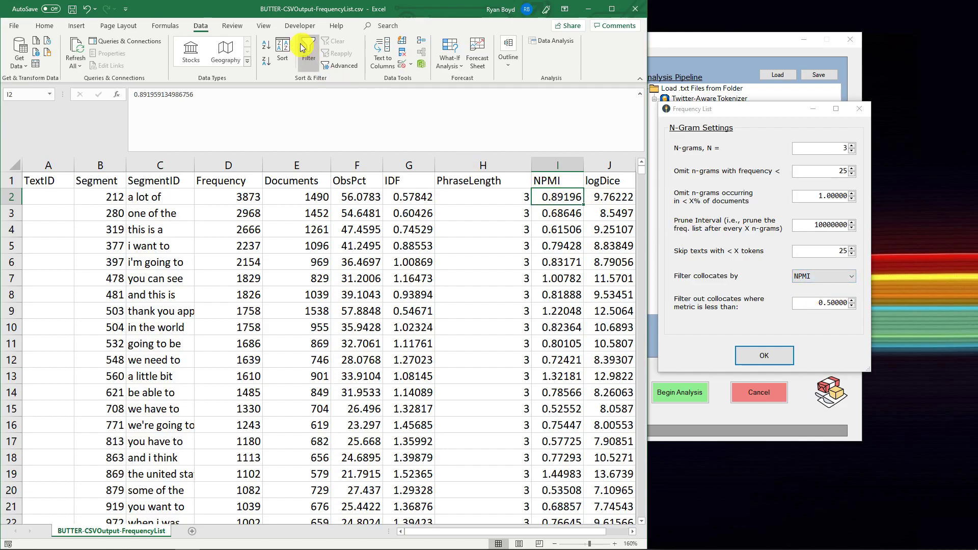
click(265, 61)
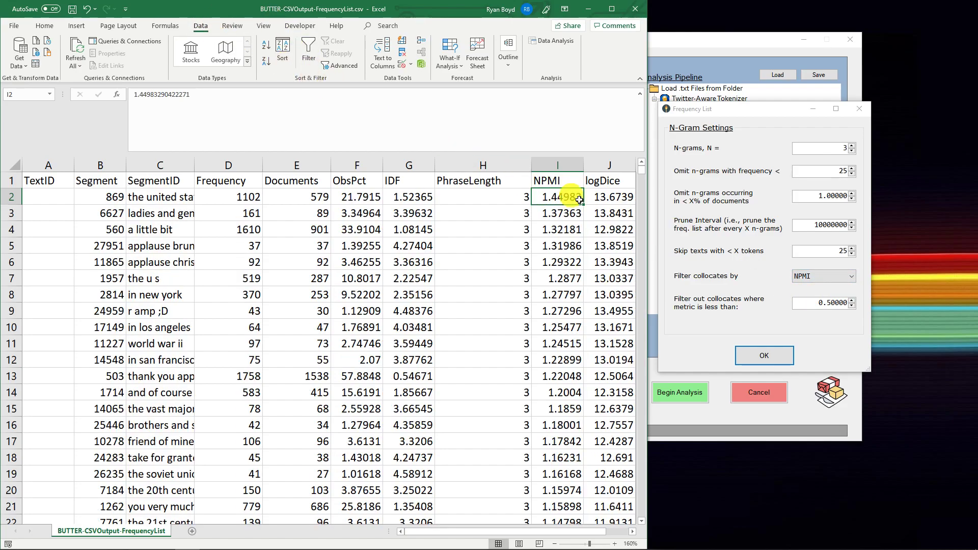
- Examine the row with the lowest NPMI at the end of the list and return to the first rows
drag(641, 170, 632, 274)
drag(564, 229, 7, 227)
drag(643, 276, 639, 164)
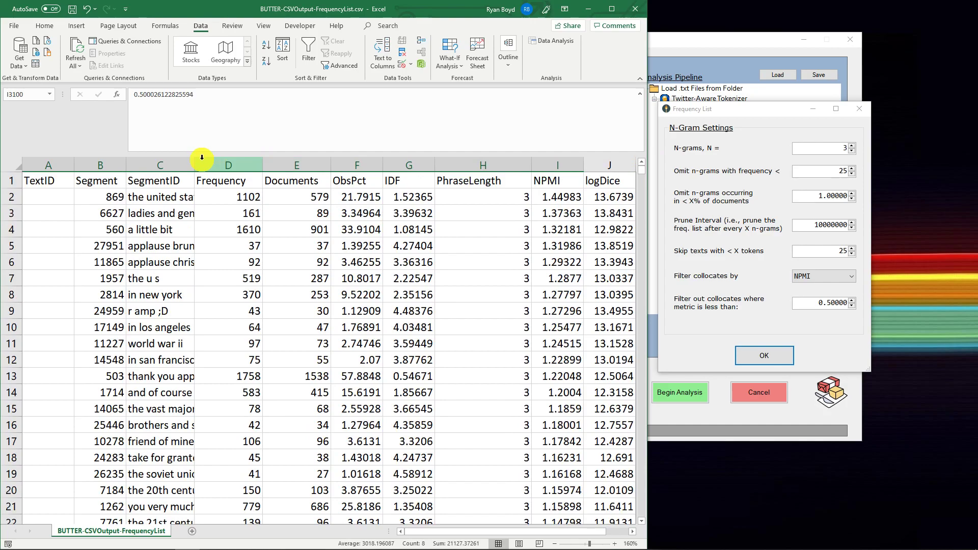
- Widen the SegmentID column and the spreadsheet window to show full phrases, and inspect the phrases with the highest NPMI
drag(195, 165, 248, 165)
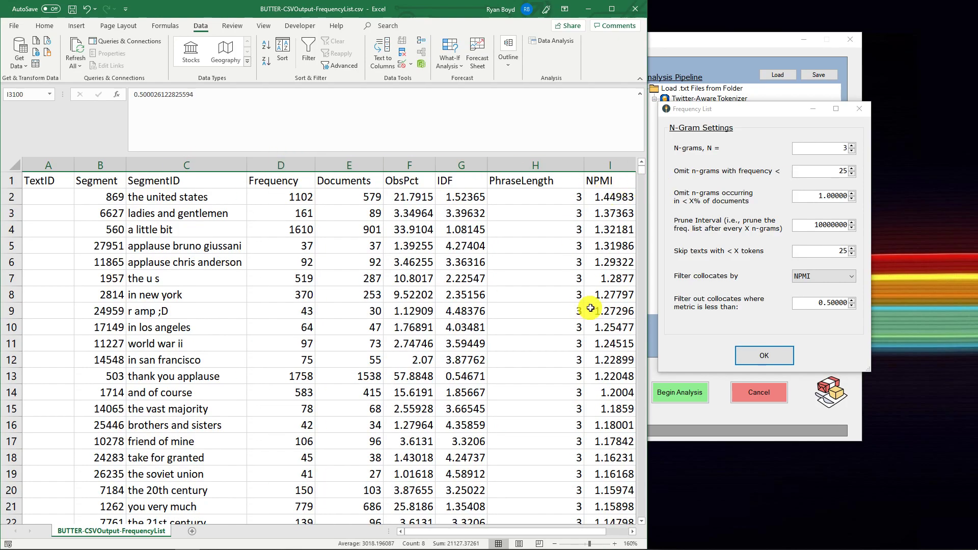
drag(649, 192, 799, 192)
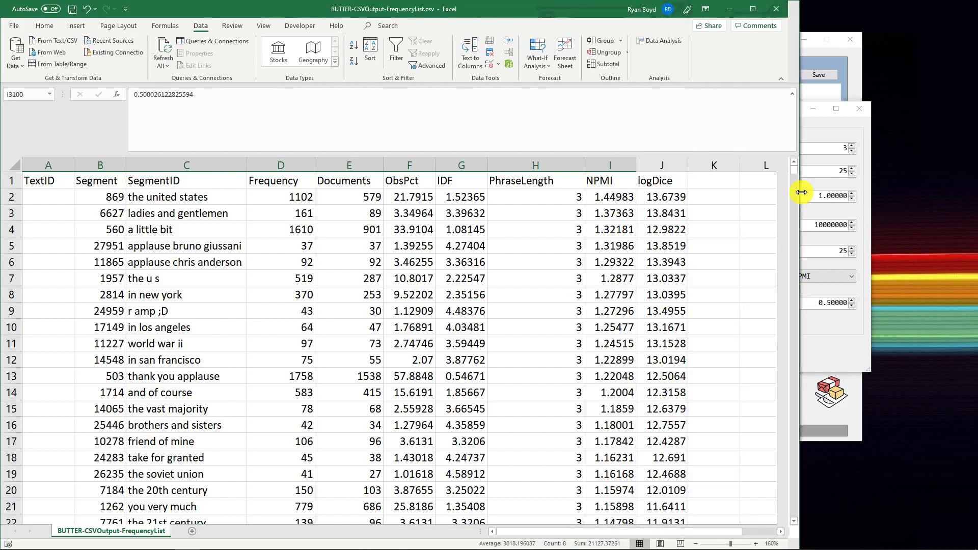
click(190, 197)
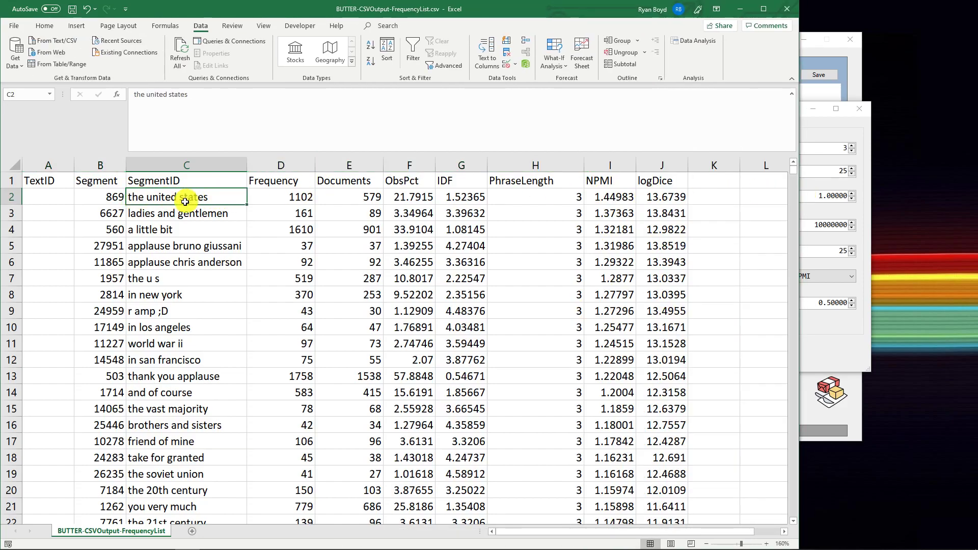
click(160, 214)
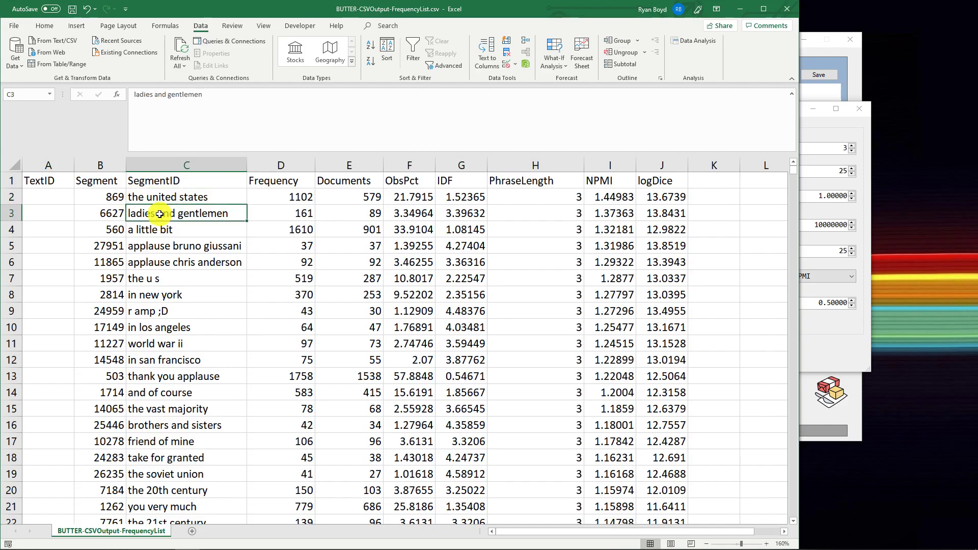
click(165, 278)
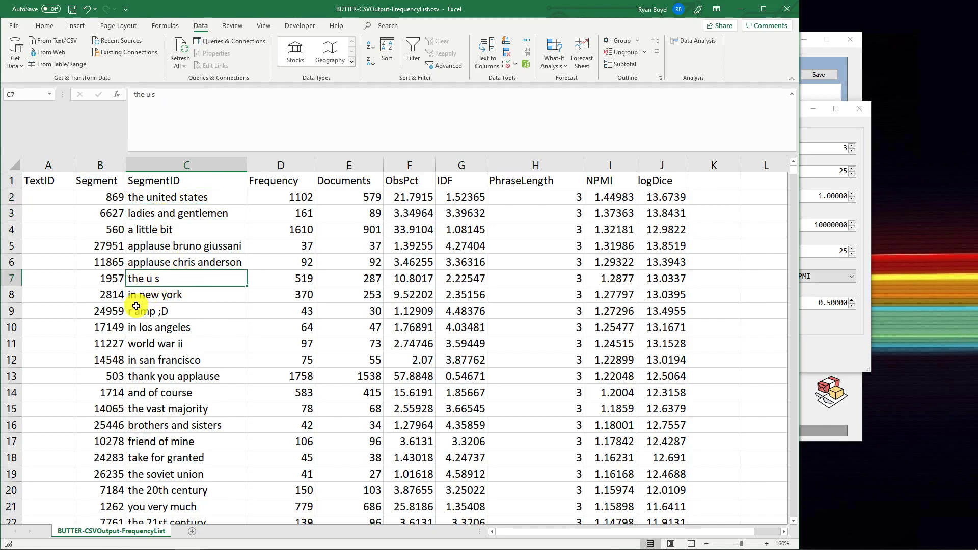
click(168, 300)
- Examine lower-NPMI phrases from about row 2500 onward, such as "taking care" and "said i want"
drag(796, 170, 796, 257)
scroll(236, 265, down, 7)
scroll(237, 264, down, 5)
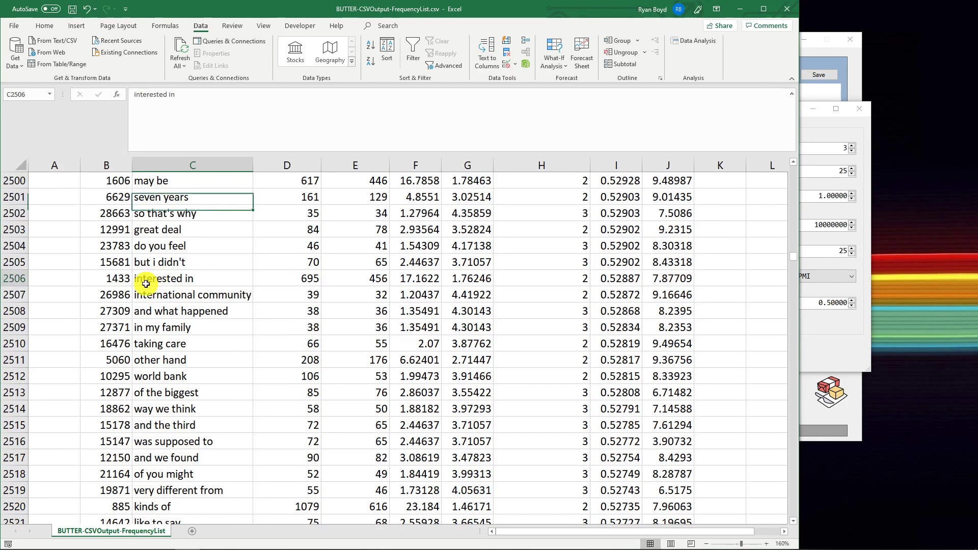
click(171, 345)
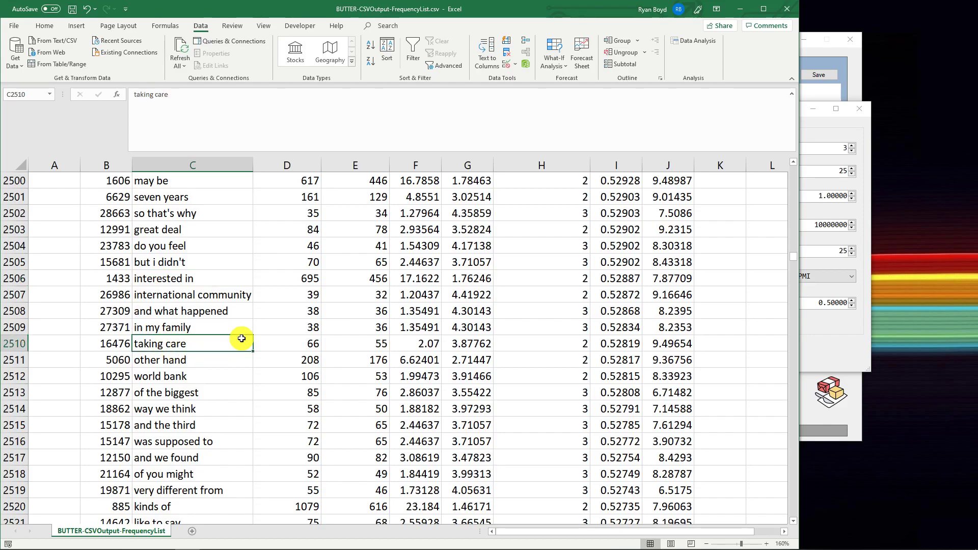
scroll(214, 343, down, 6)
click(147, 377)
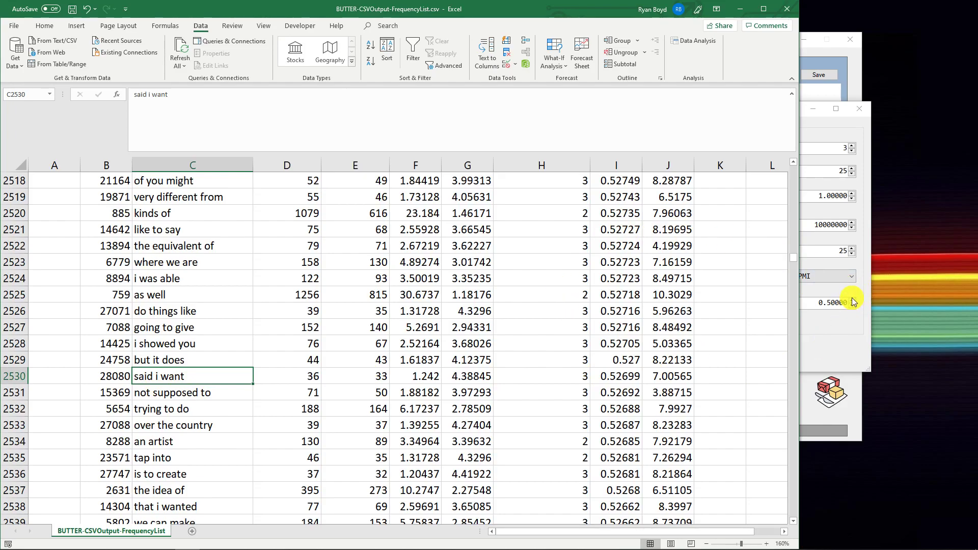
- Sort the list by logDice from largest to smallest and inspect the highest logDice value
drag(796, 261, 798, 167)
click(675, 213)
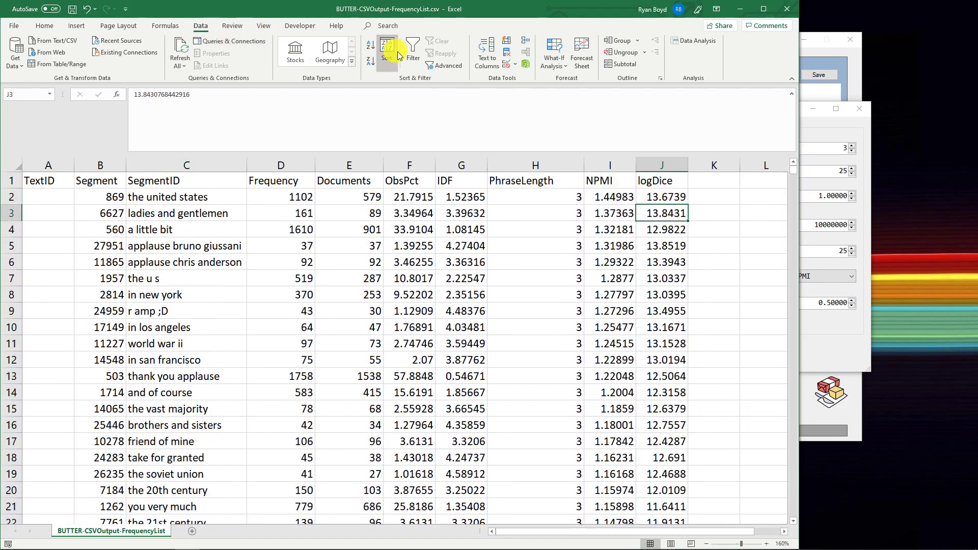
click(370, 61)
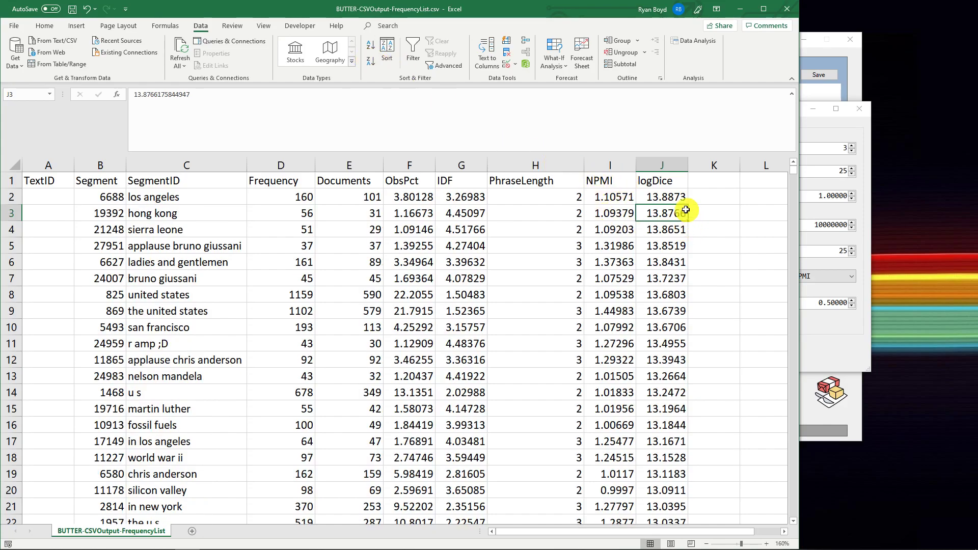
click(667, 197)
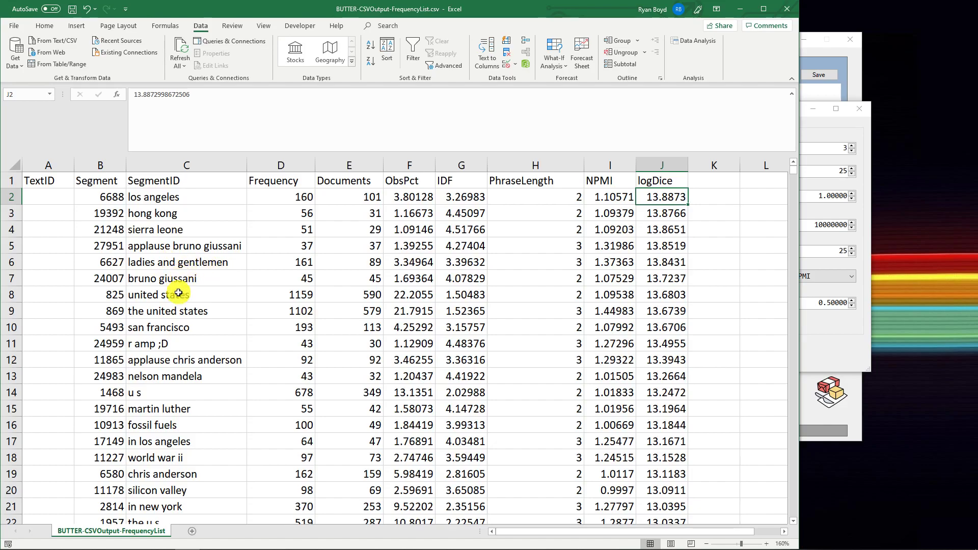
- Compare the NPMI and logDice columns, and mark the phrases "the united states" and "ladies and gentlemen" as examples
click(608, 160)
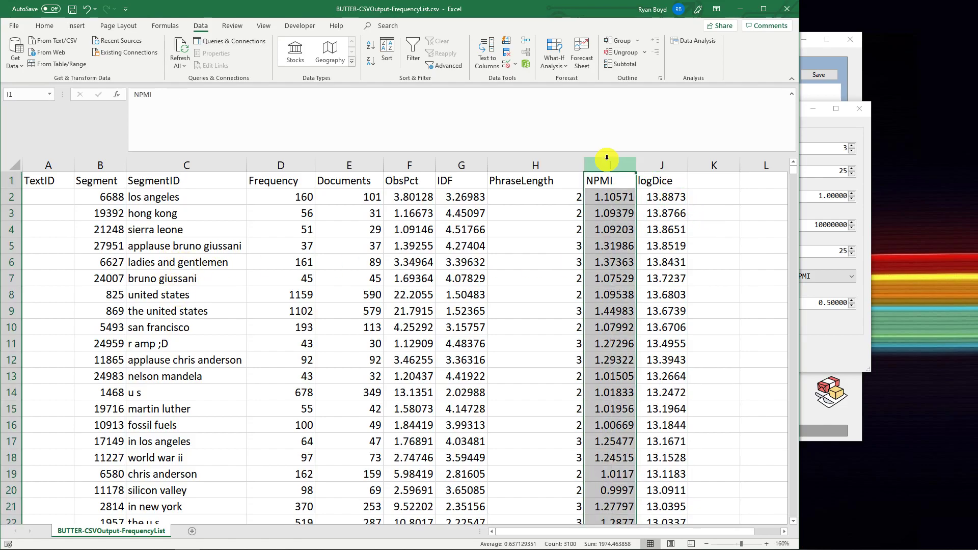
click(658, 161)
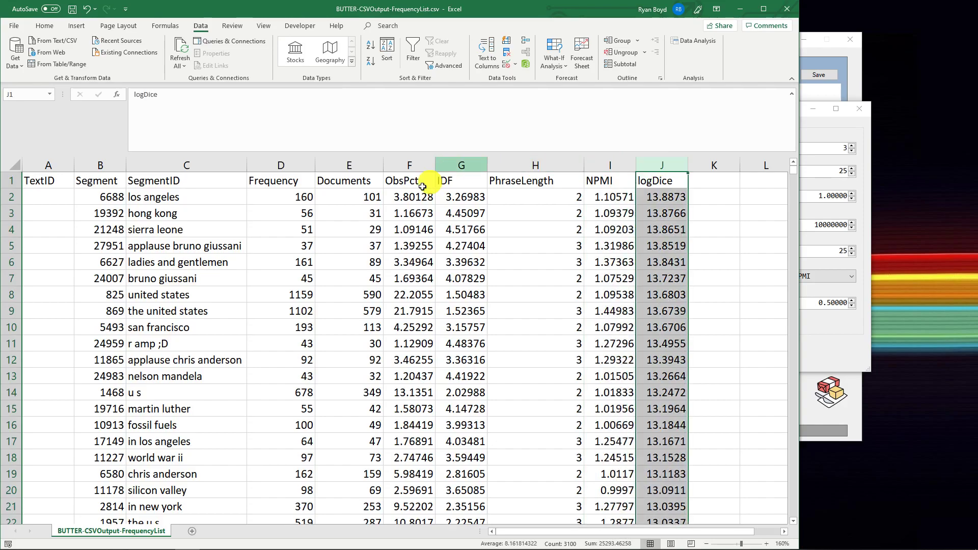
click(164, 304)
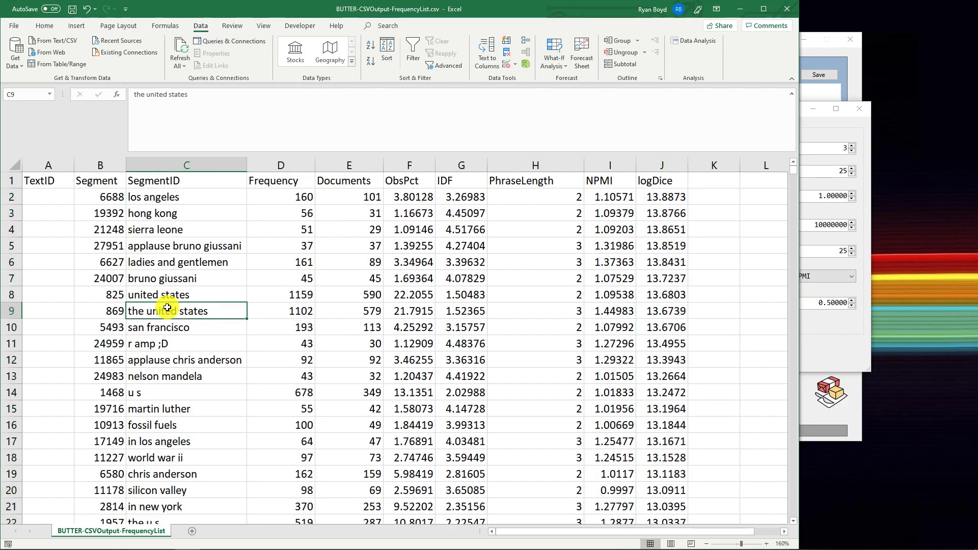
ctrl+click(188, 262)
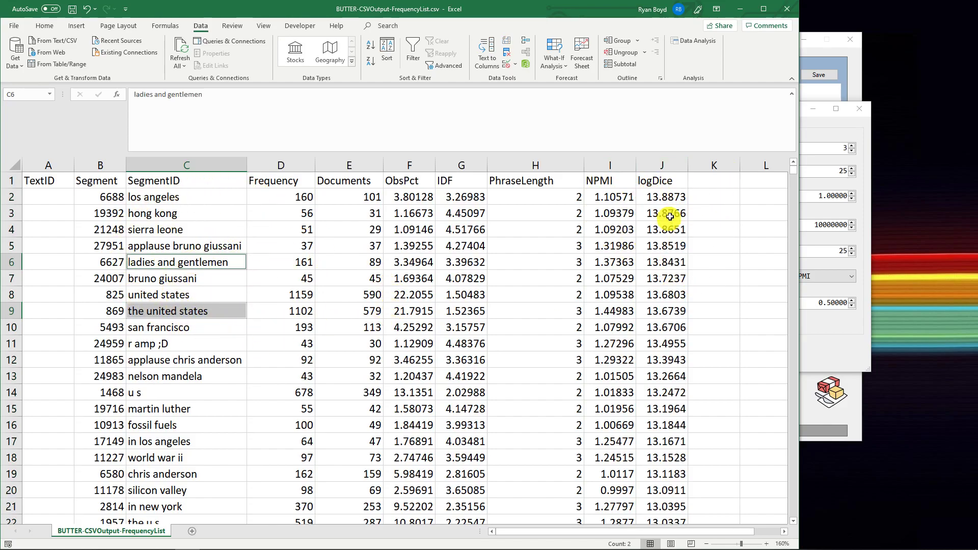
- Switch to BUTTER and set the Frequency List plugin to filter collocates by logDice
click(819, 244)
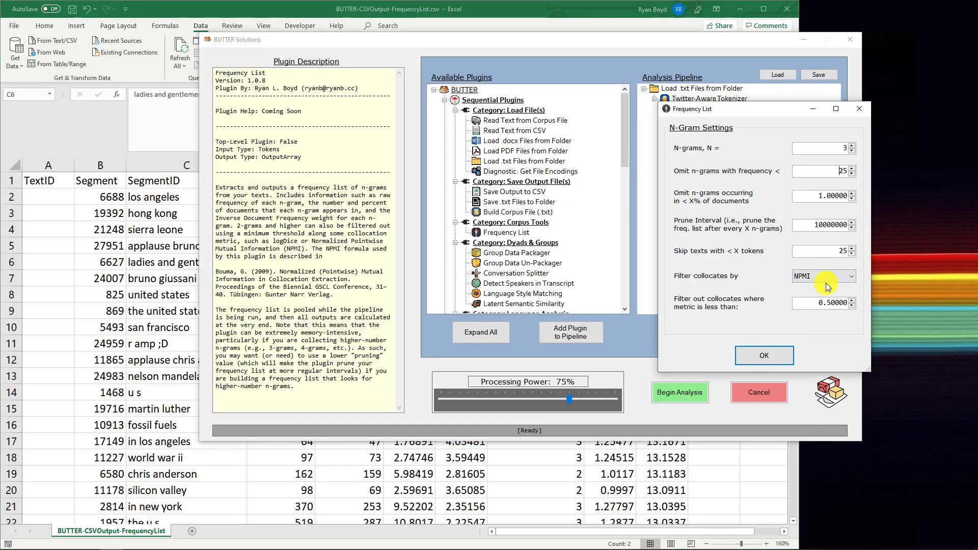
click(815, 276)
click(807, 301)
- Close the frequency list spreadsheet in Excel without saving, and move BUTTER's Frequency List settings window off the analysis pipeline
click(525, 9)
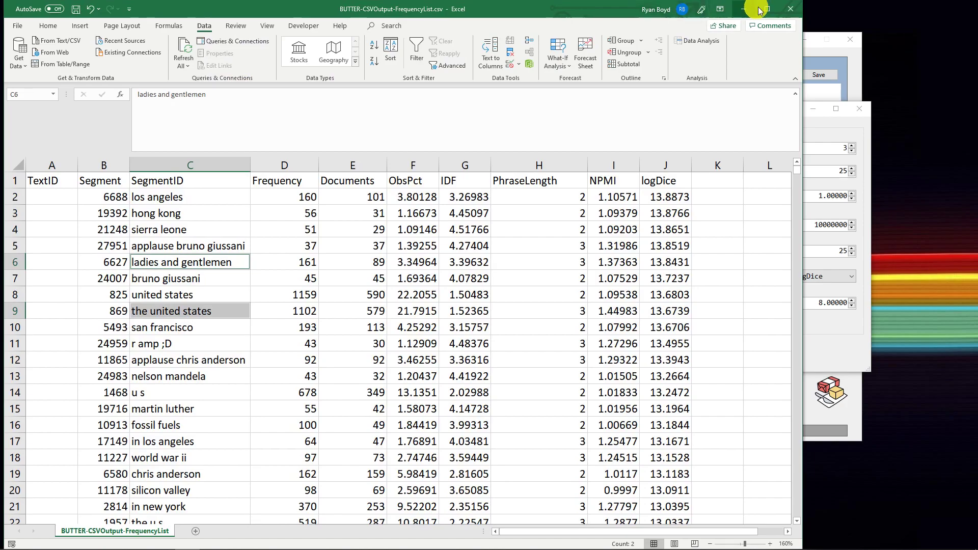
click(797, 14)
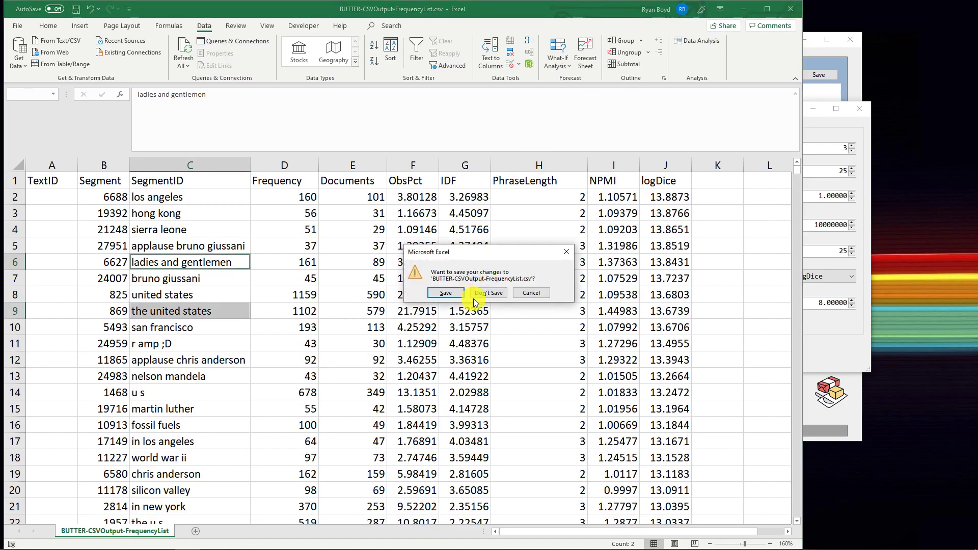
click(474, 293)
drag(735, 114, 529, 113)
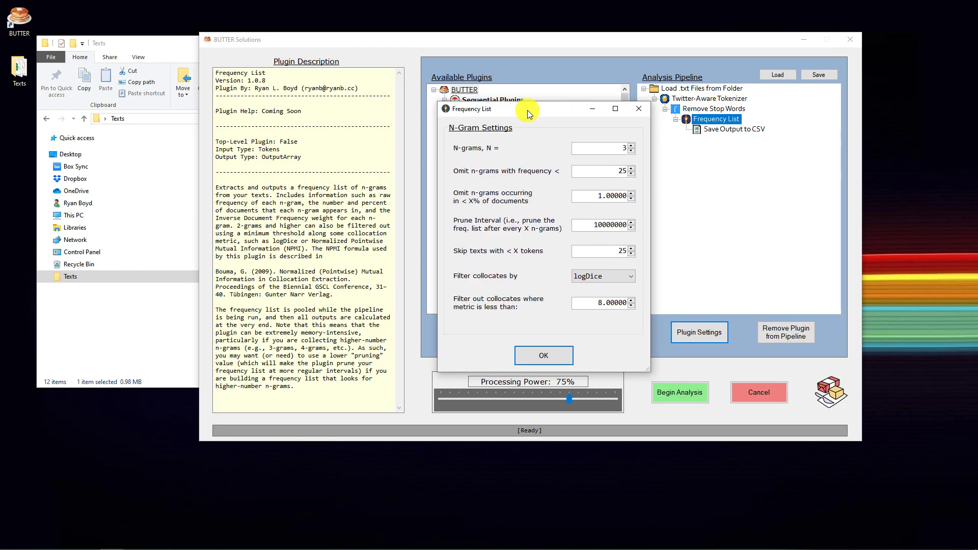